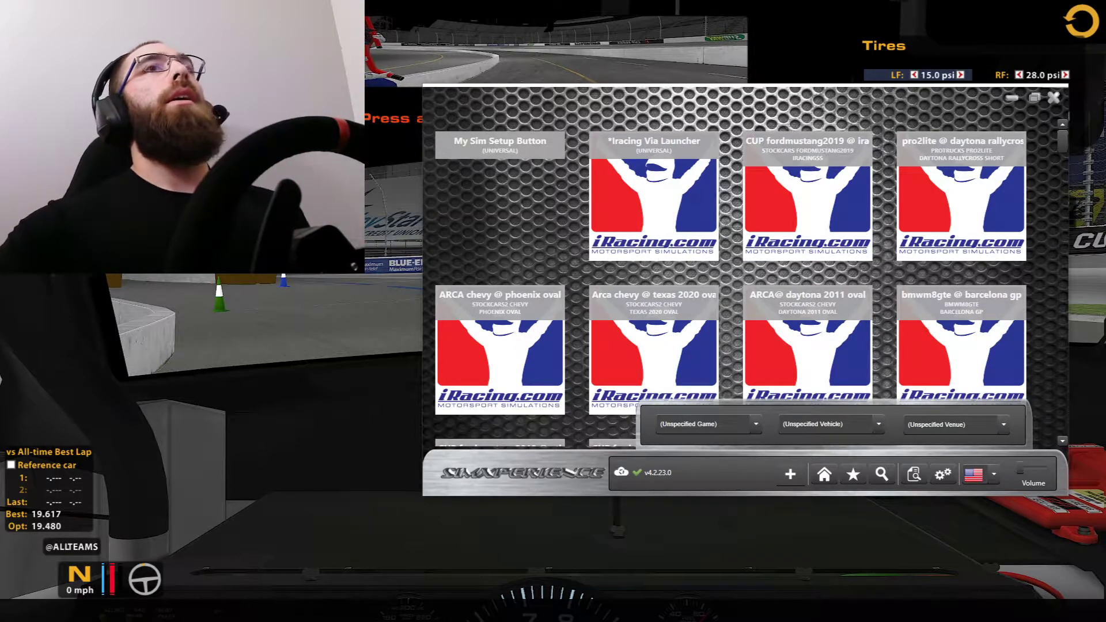
Step: Launch the iRacing Via Launcher profile against the already running iRacing game
mouse_move(744, 165)
mouse_move(660, 157)
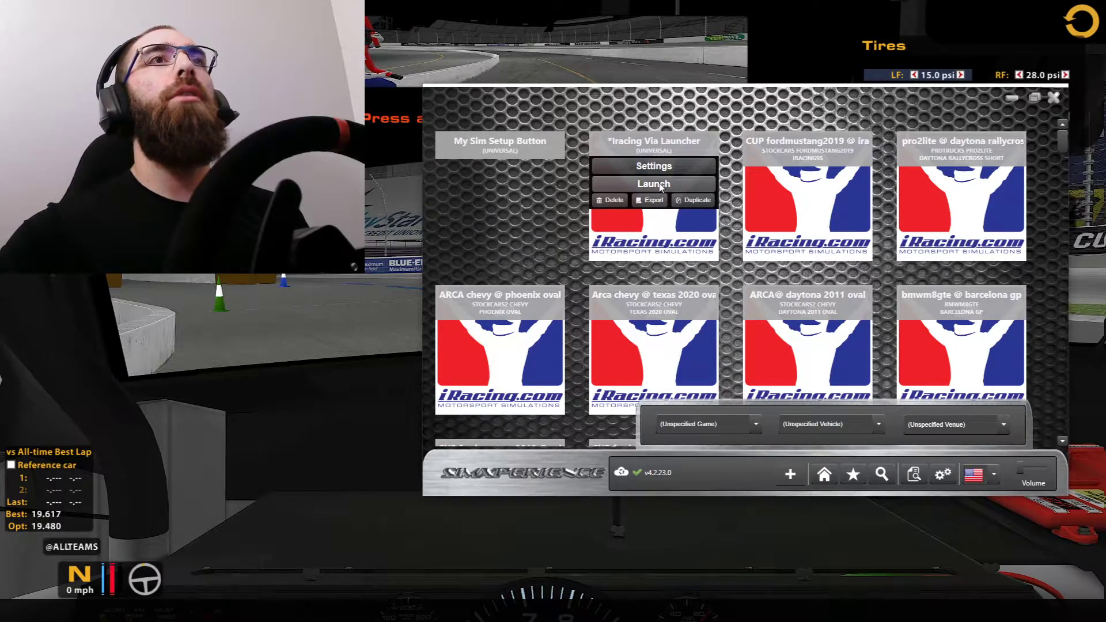
click(661, 185)
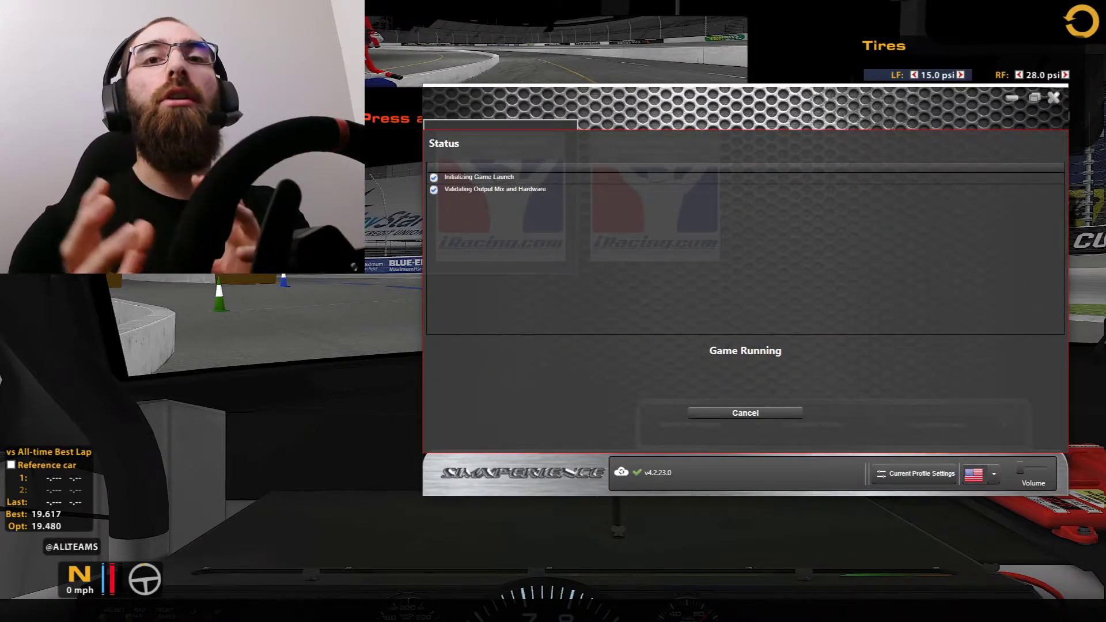
click(375, 282)
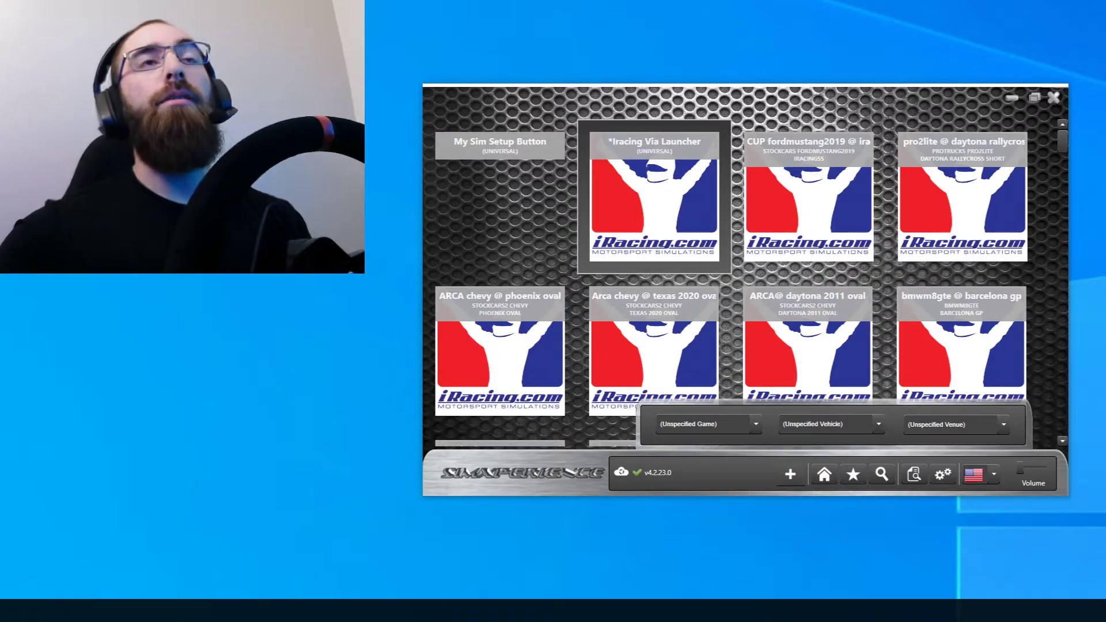
Step: Start a new profile from a recorded lap and list the iRacing Via Launcher laps
click(792, 479)
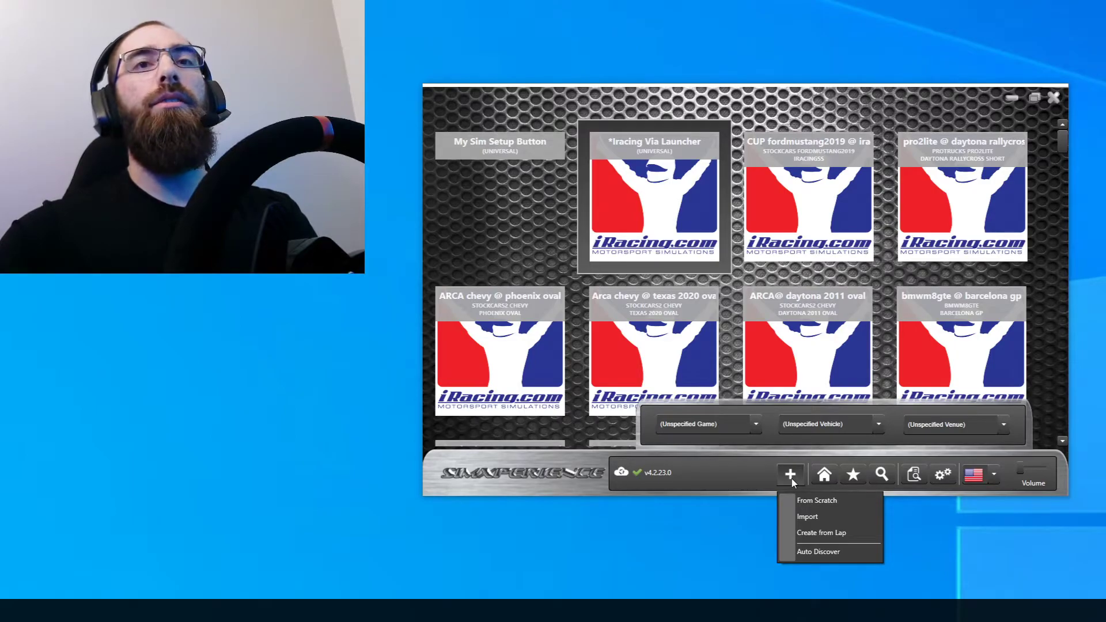
click(820, 533)
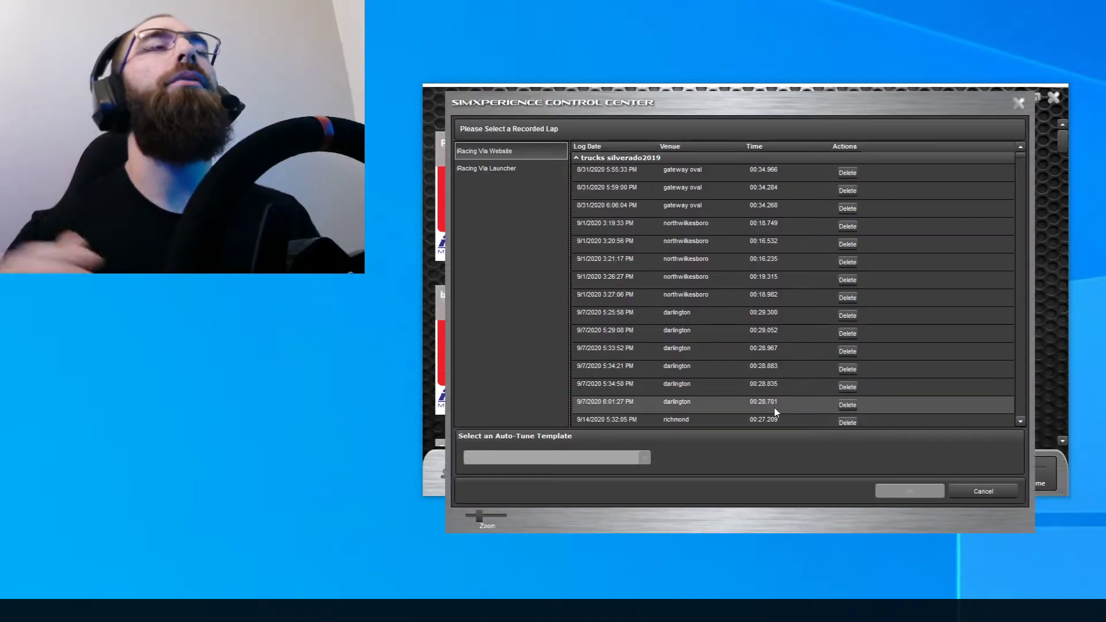
mouse_move(575, 101)
mouse_down()
mouse_move(566, 319)
mouse_move(591, 262)
mouse_move(597, 181)
mouse_move(567, 106)
mouse_up()
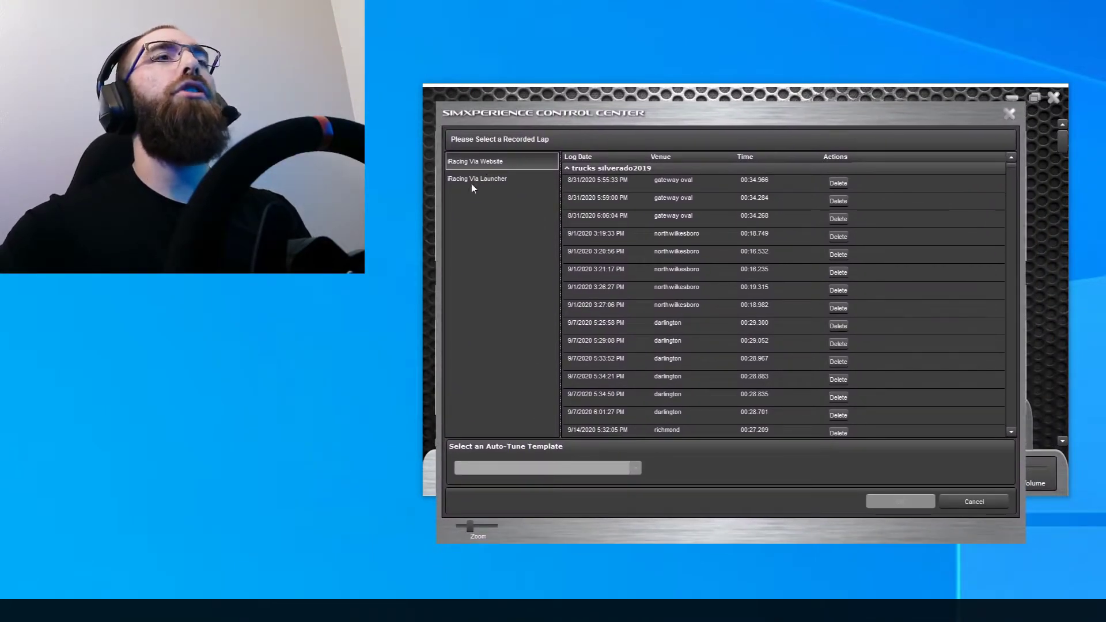
click(480, 177)
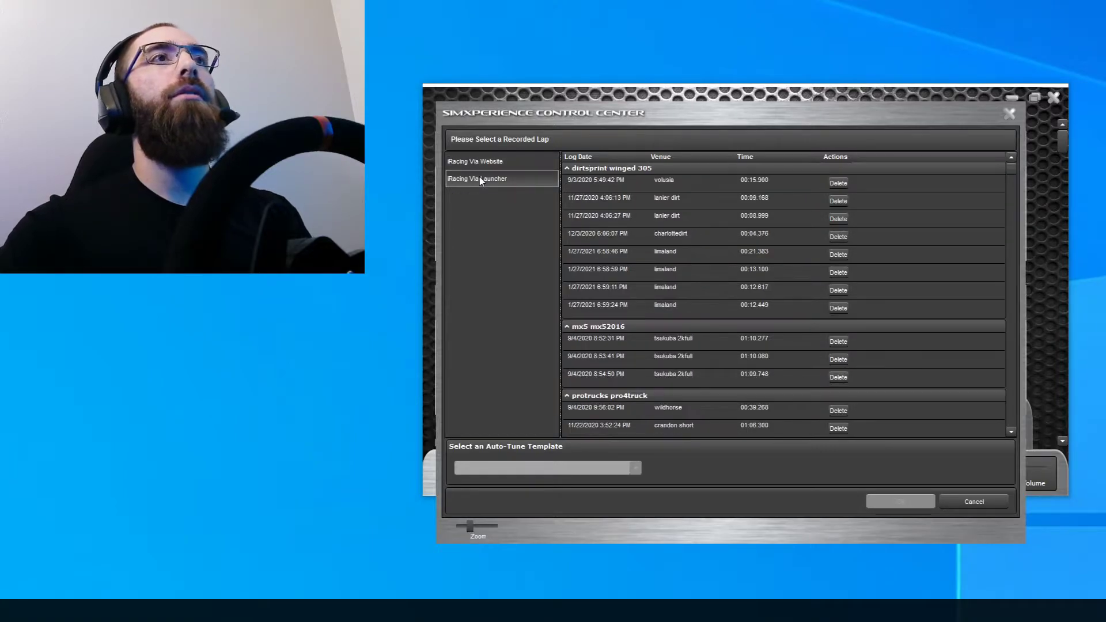
Step: Collapse the other car lap groups to reveal the trucks fordf150 martinsville laps
click(637, 168)
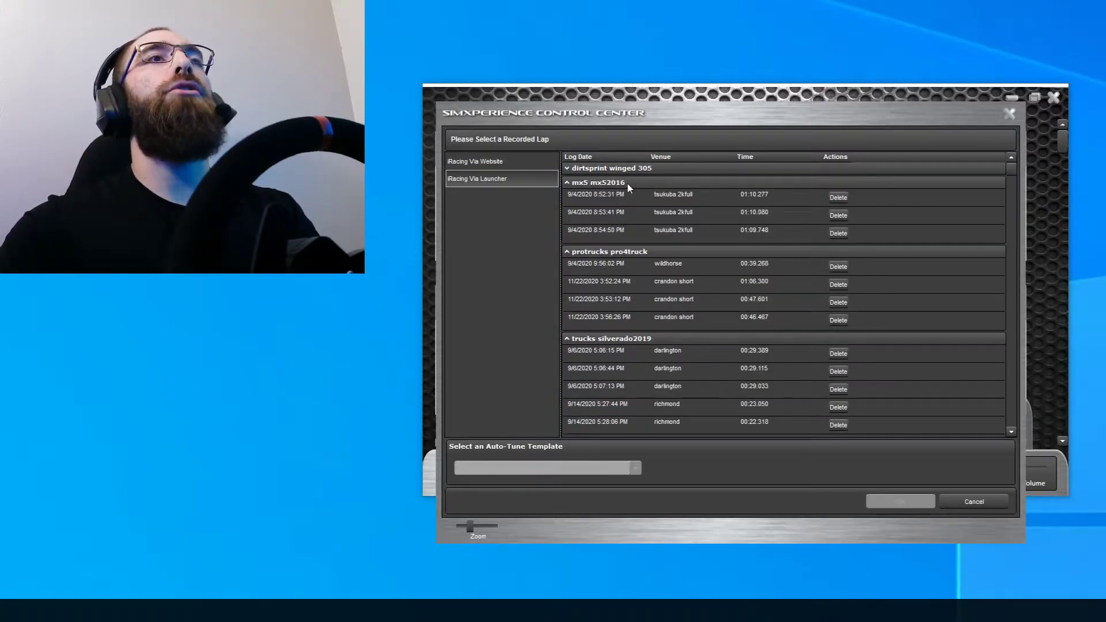
click(627, 184)
click(617, 197)
click(614, 211)
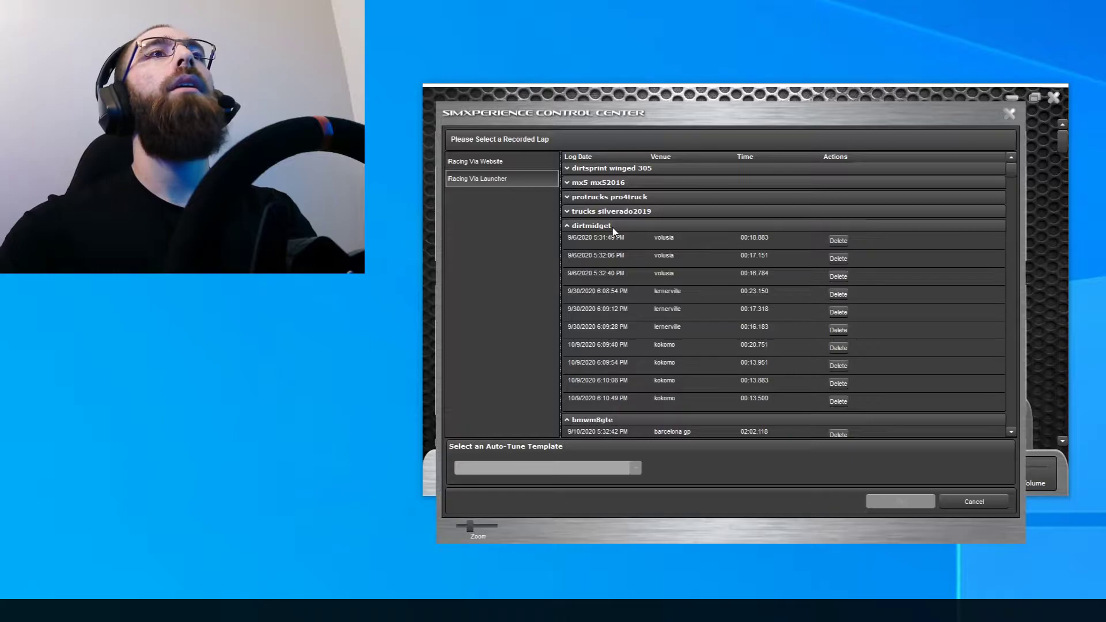
click(612, 226)
click(612, 241)
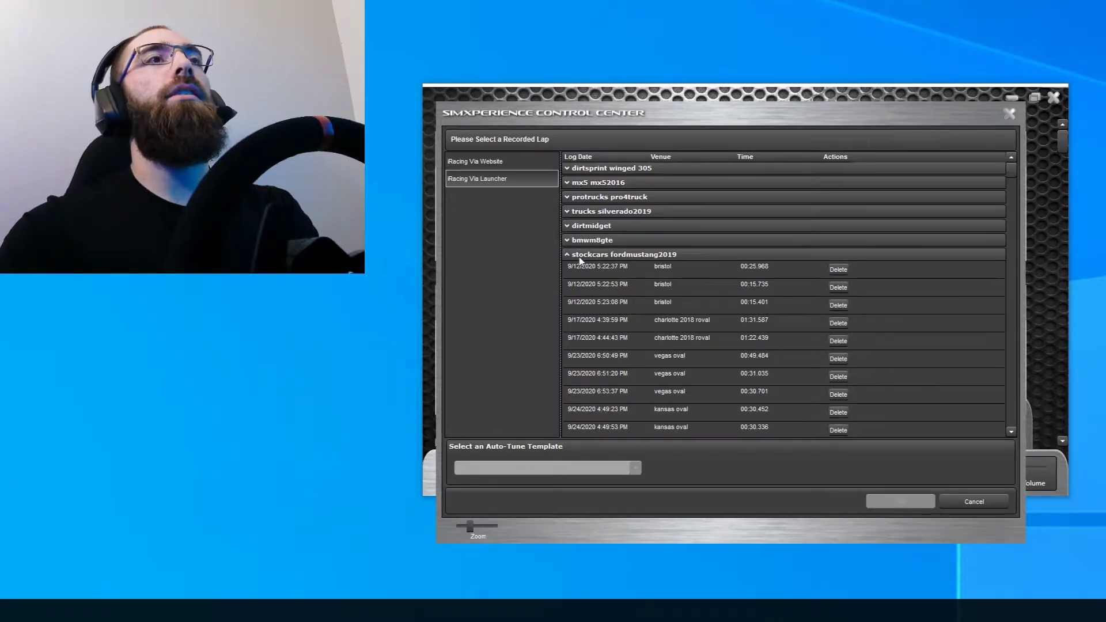
click(589, 256)
click(593, 269)
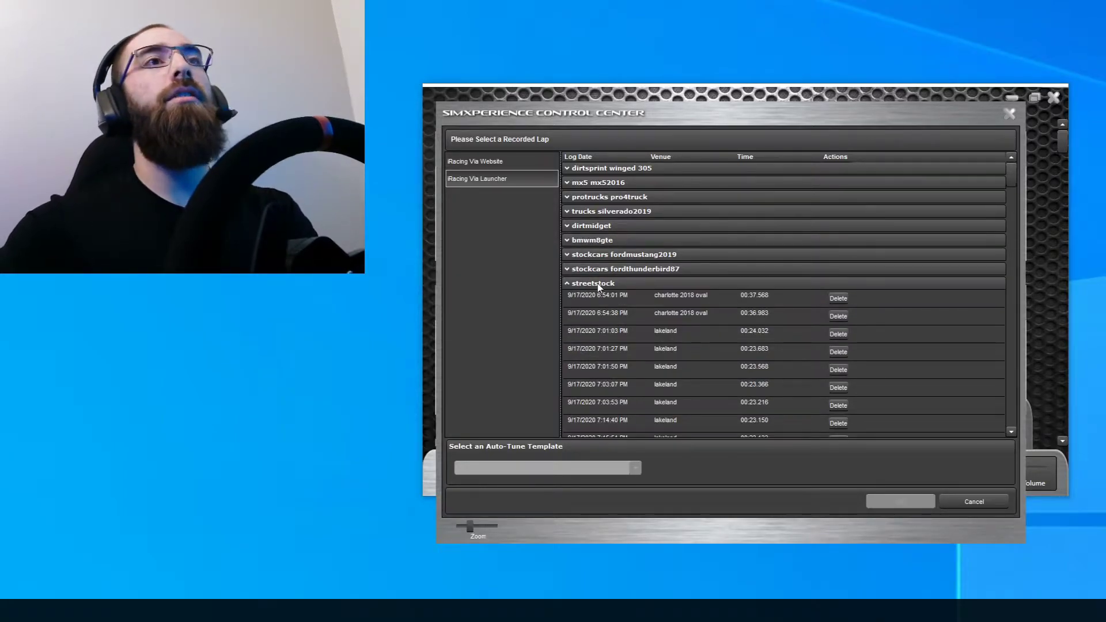
click(599, 284)
click(603, 299)
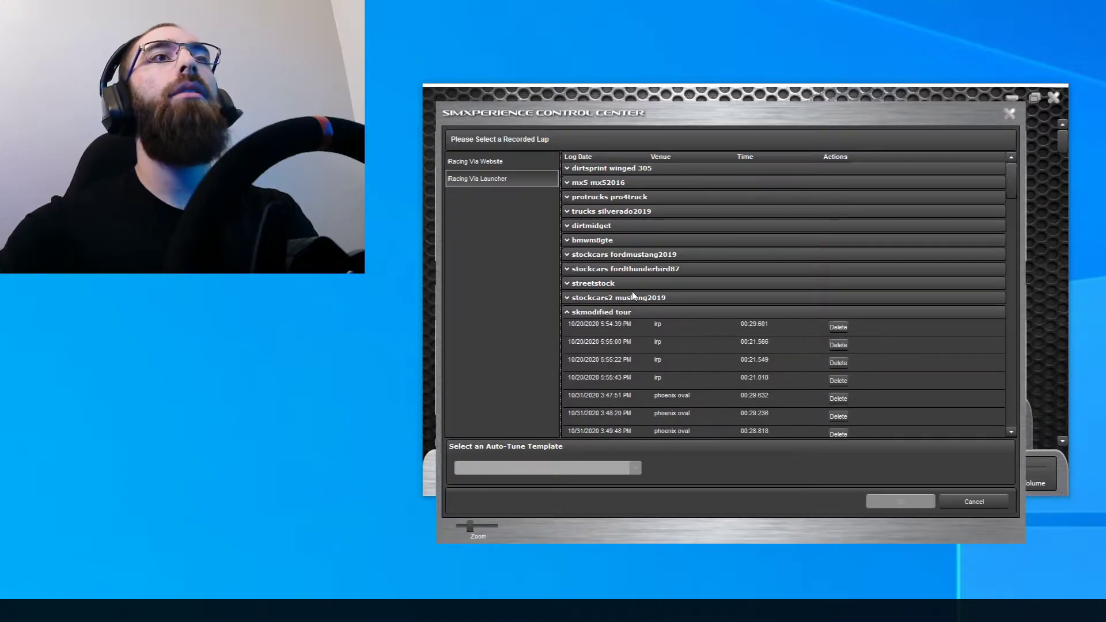
click(608, 320)
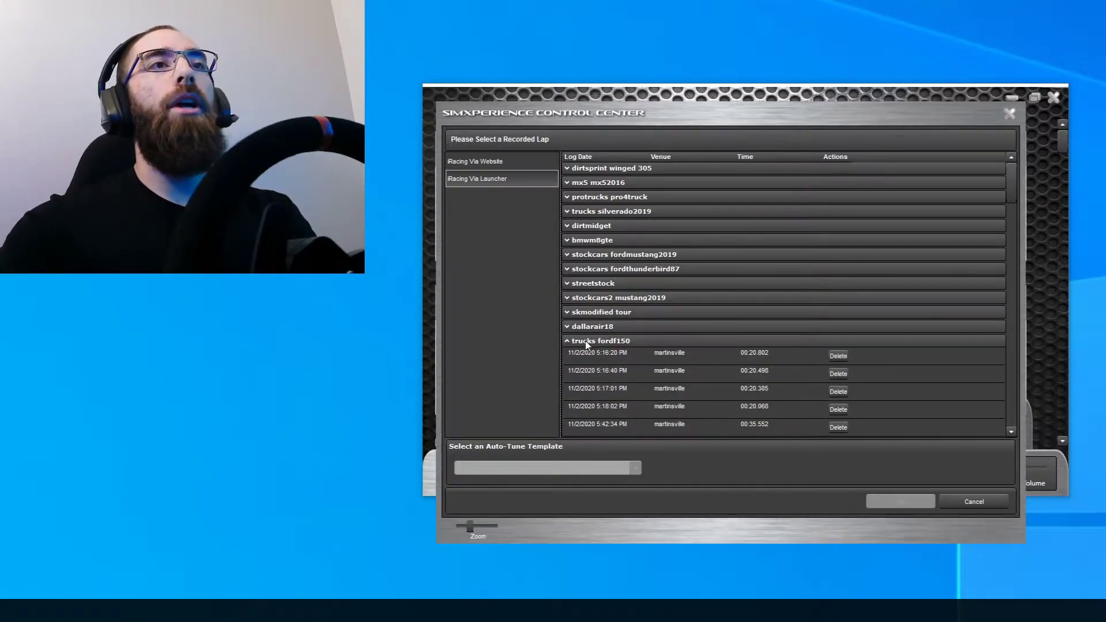
scroll(591, 342, down, 1)
scroll(620, 328, down, 2)
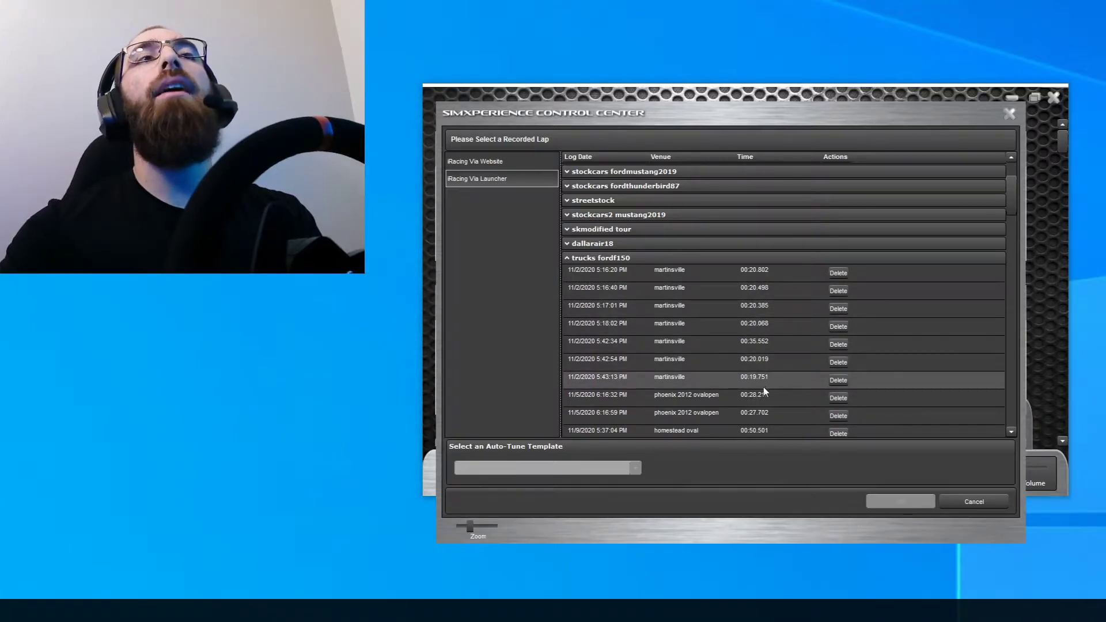
Step: Create the profile from the 00:19.751 martinsville lap with the Intelligent Peaks auto-tune template
click(697, 377)
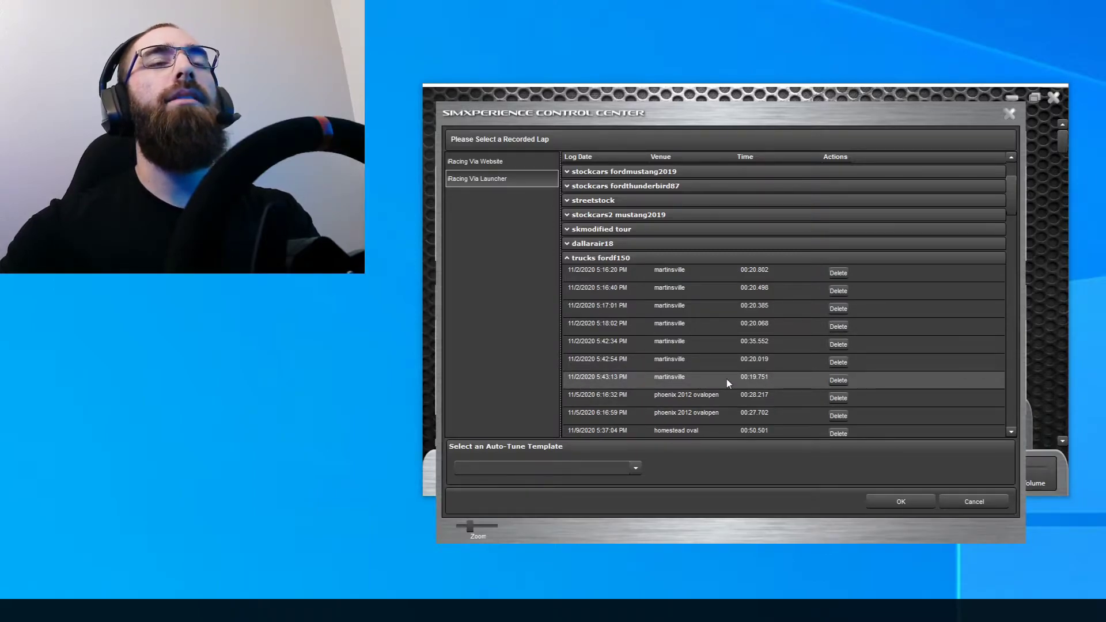
click(571, 472)
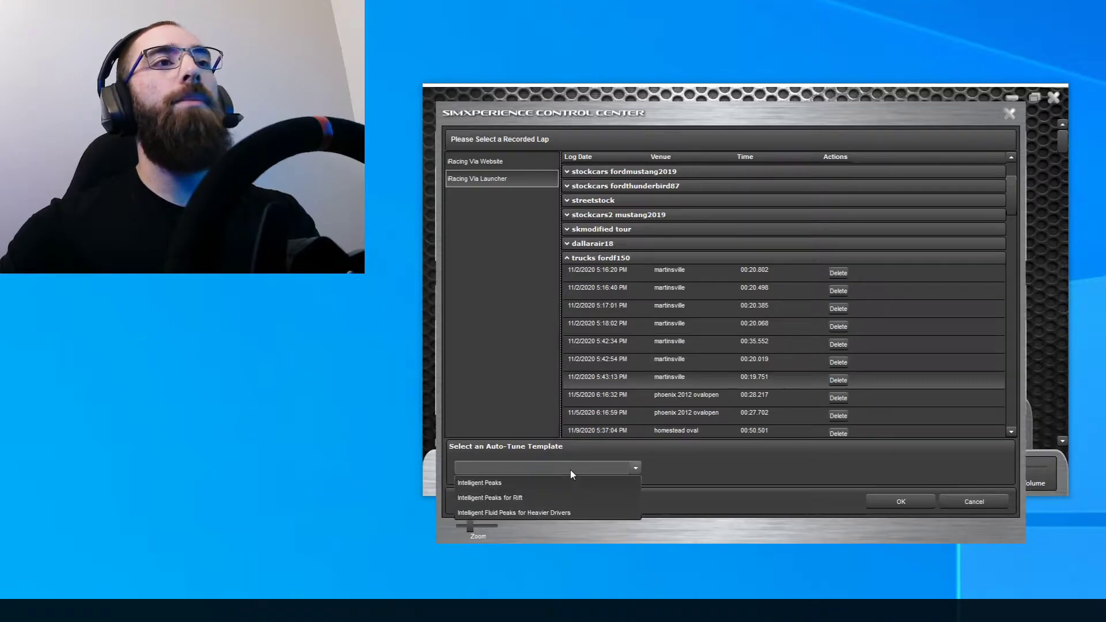
click(478, 483)
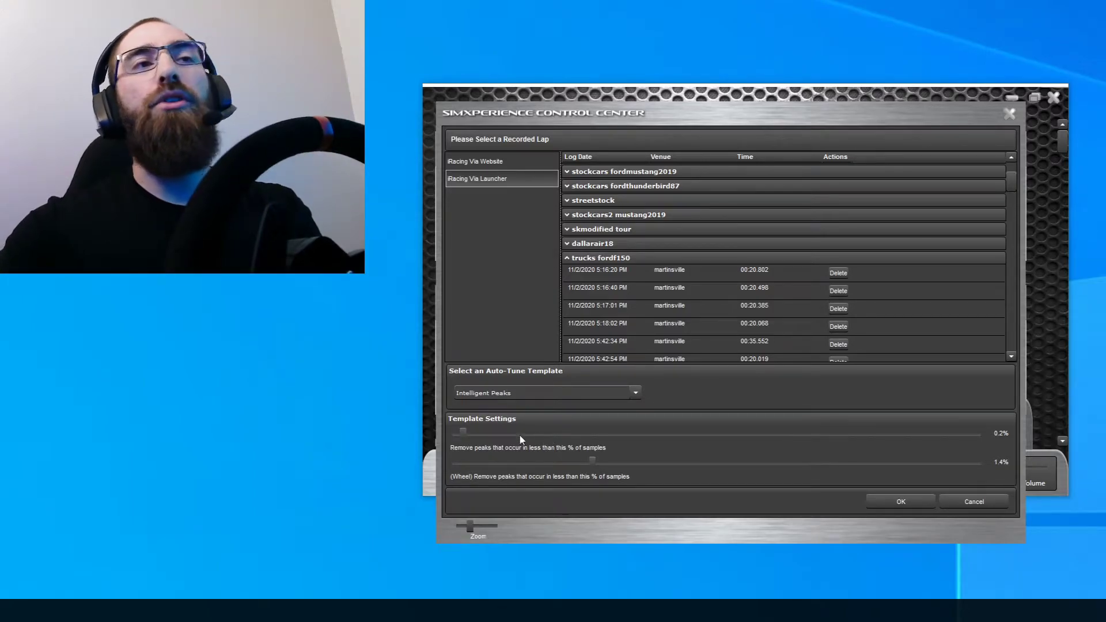
click(904, 503)
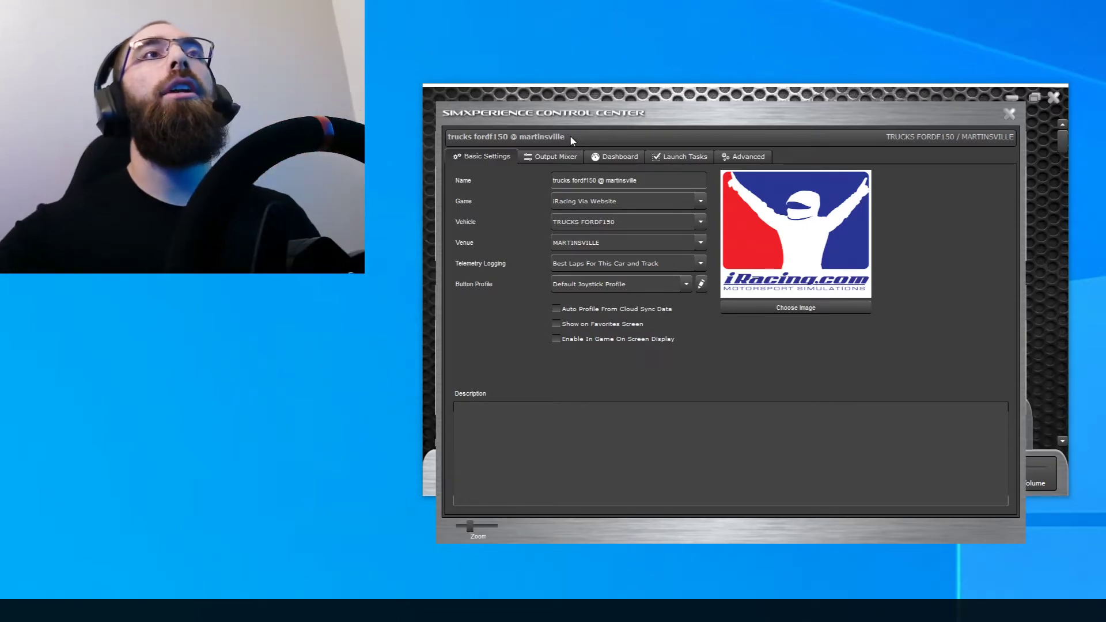
Step: Open the Output Mixer showing the AccuForce Steering Wheel and SimVibe Seat outputs
drag(573, 182, 549, 186)
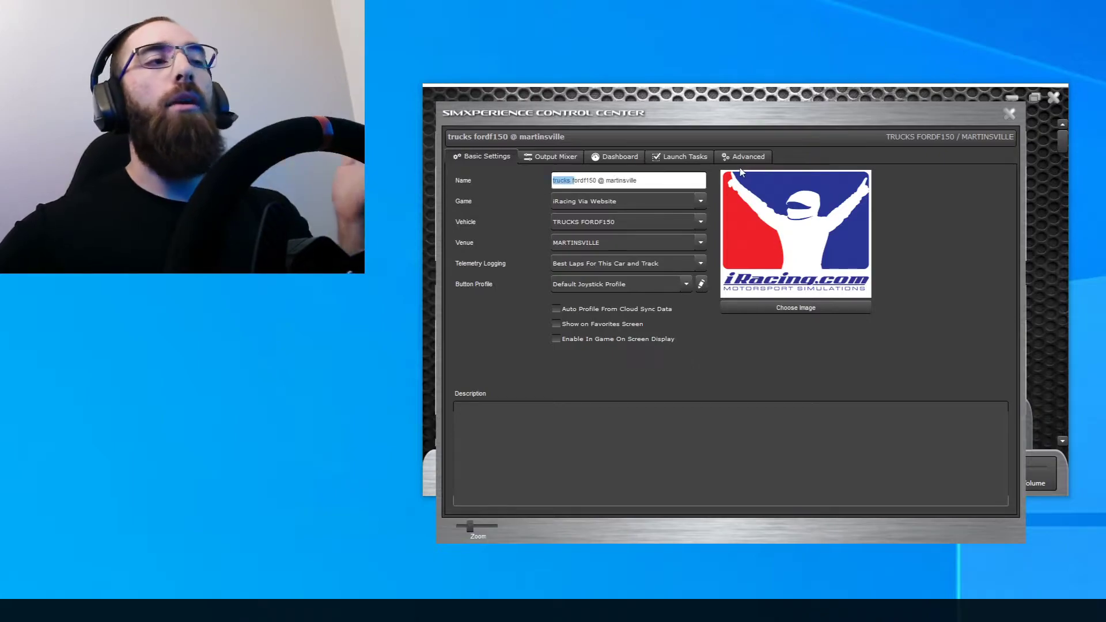
click(649, 180)
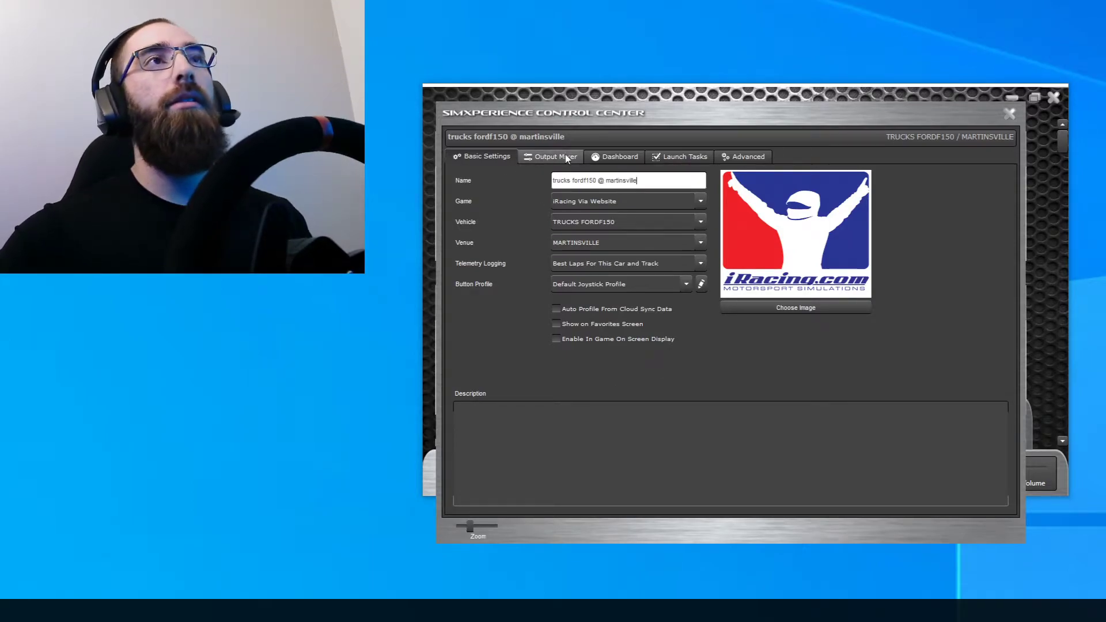
click(546, 156)
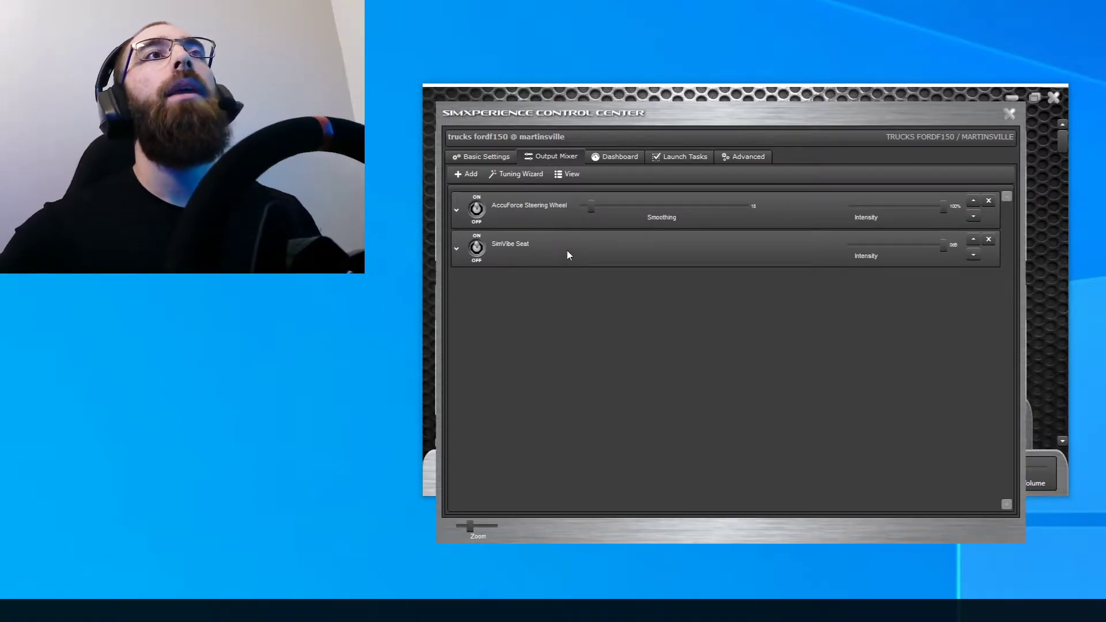
Step: In the Tuning Wizard, choose recorded lap telemetry auto-tuning with Reset To Defaults unchecked
click(521, 174)
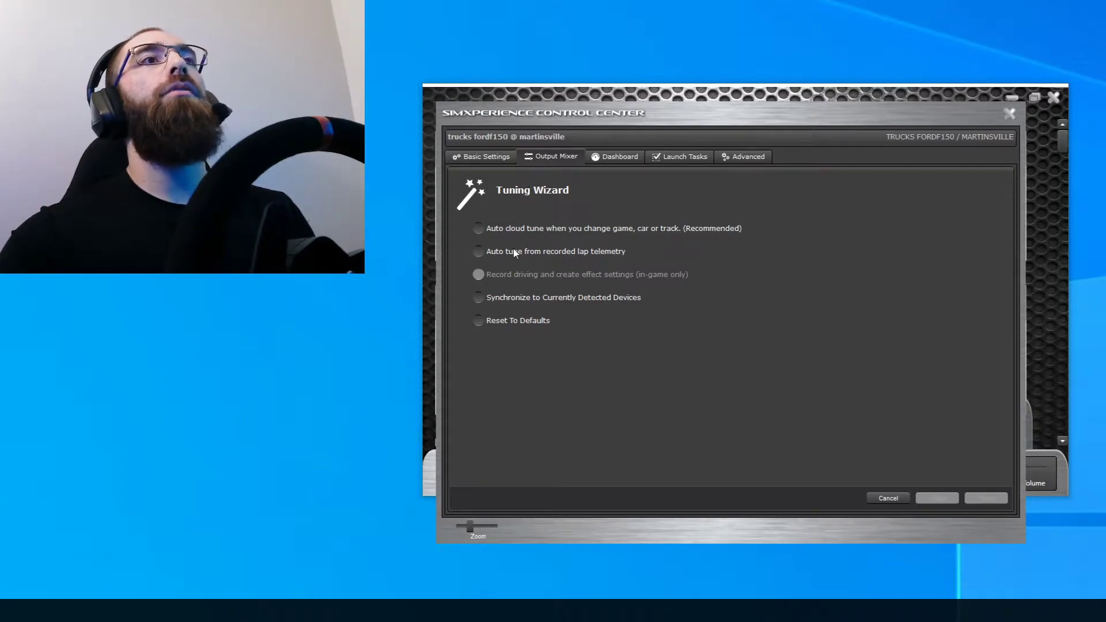
click(479, 252)
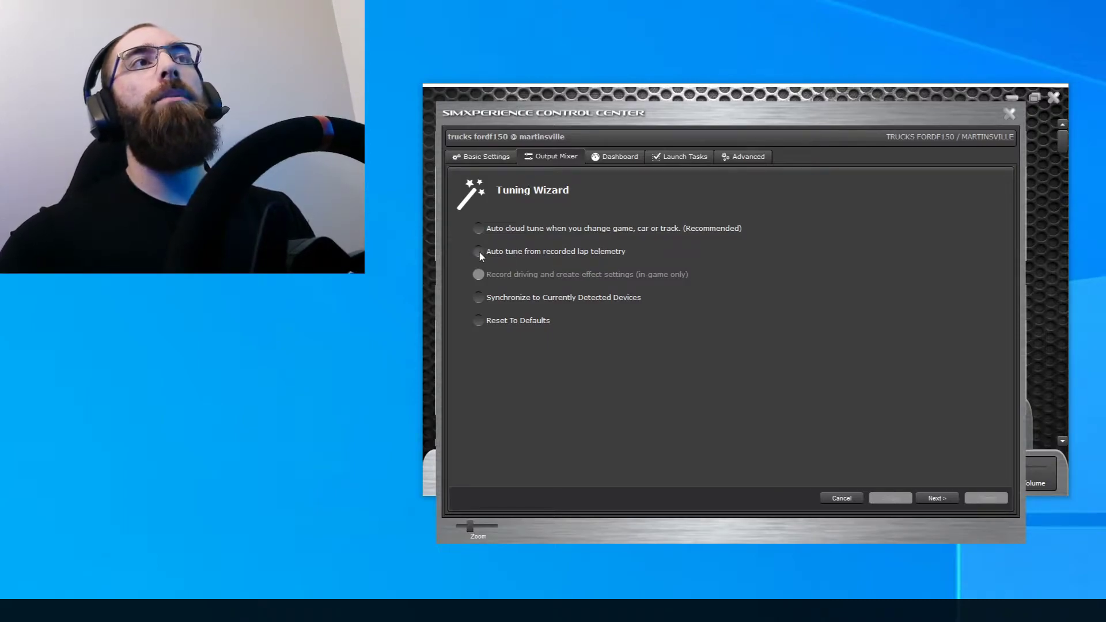
click(617, 257)
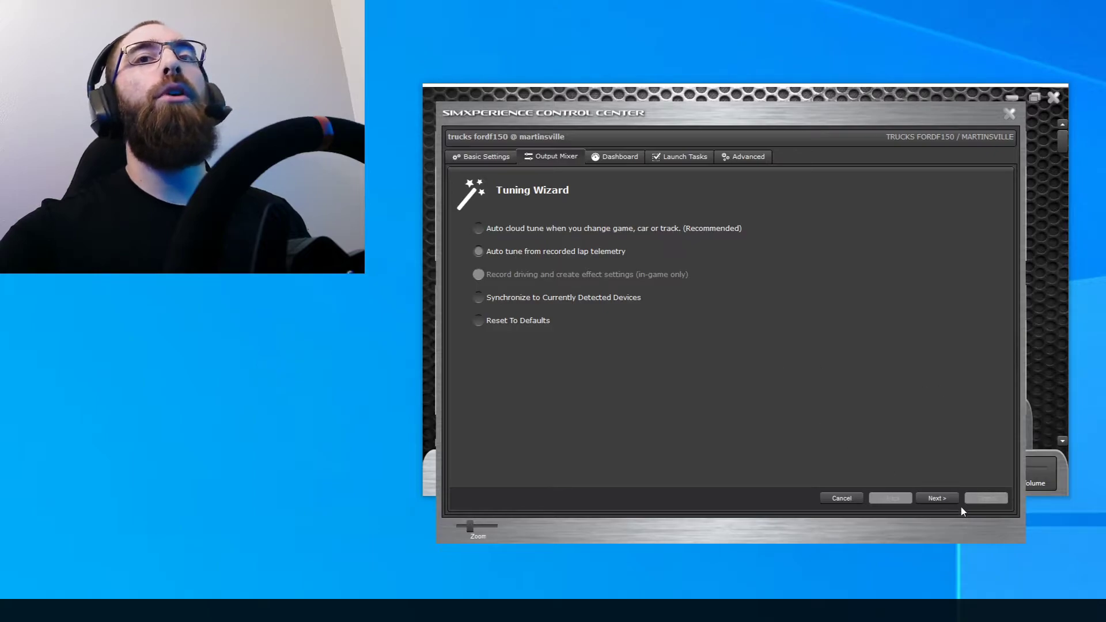
click(940, 500)
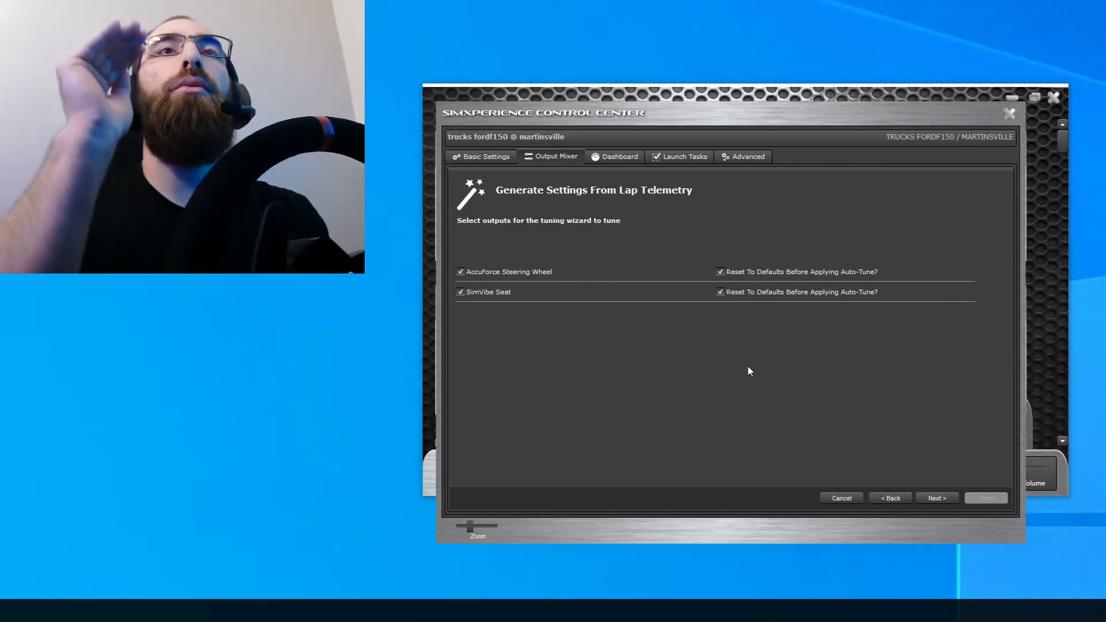
click(720, 272)
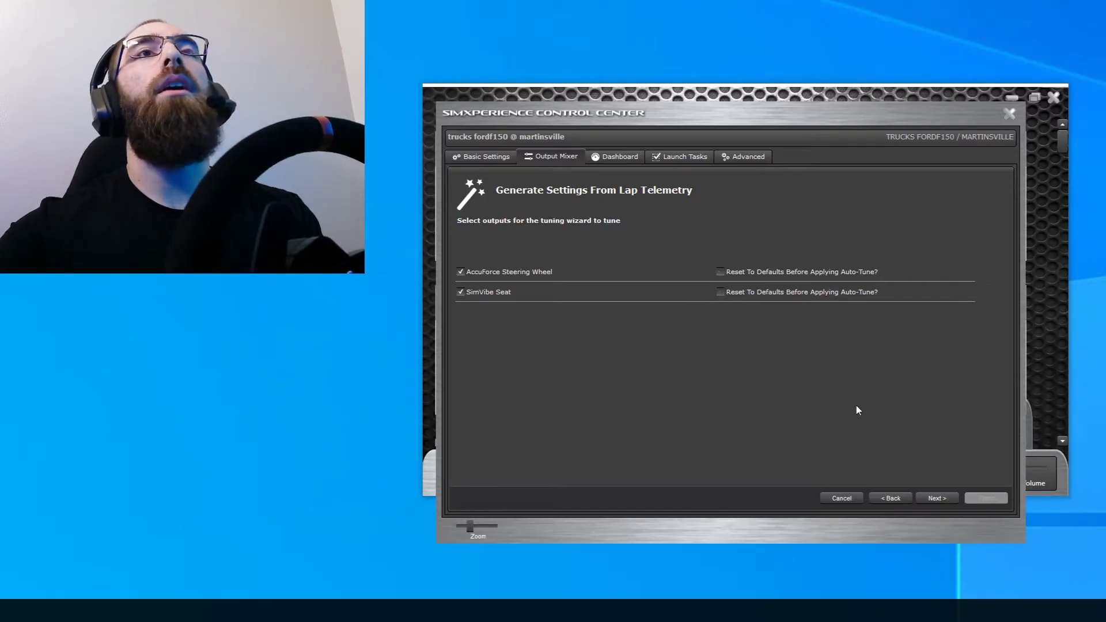
click(936, 498)
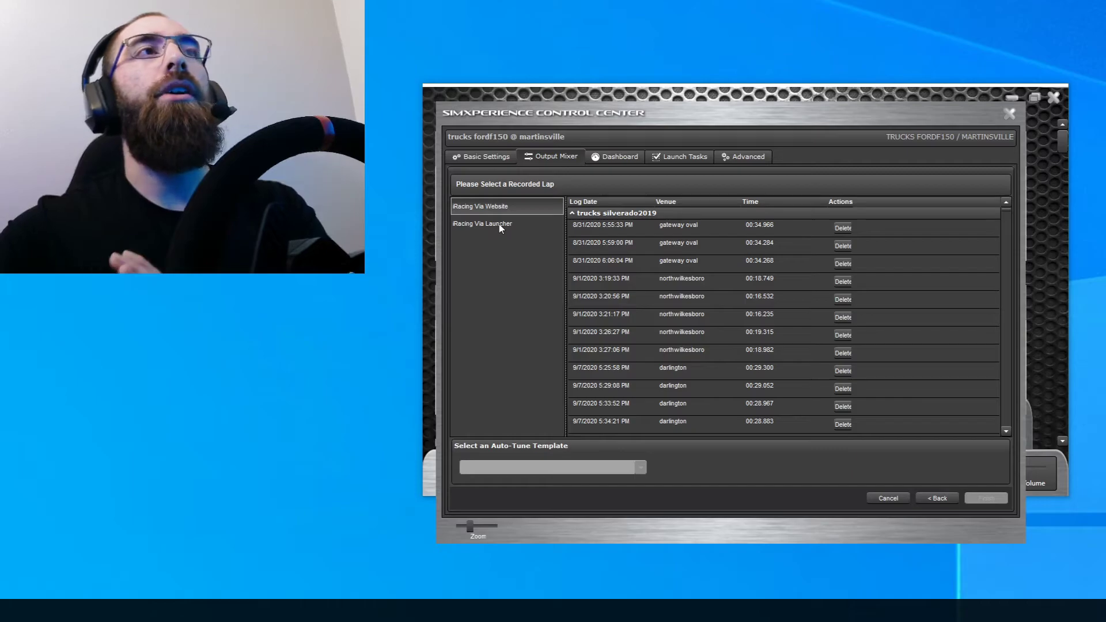
Step: Pick a trucks fordf150 martinsville lap and Intelligent Peaks, then cancel the wizard without tuning
click(499, 224)
scroll(693, 311, down, 4)
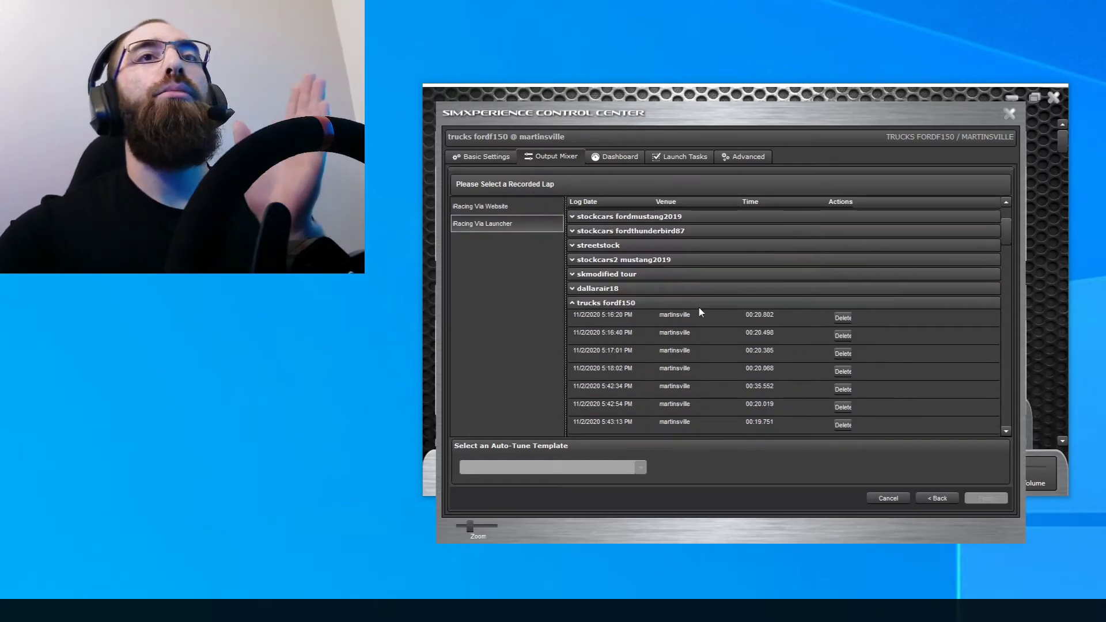
scroll(700, 311, down, 2)
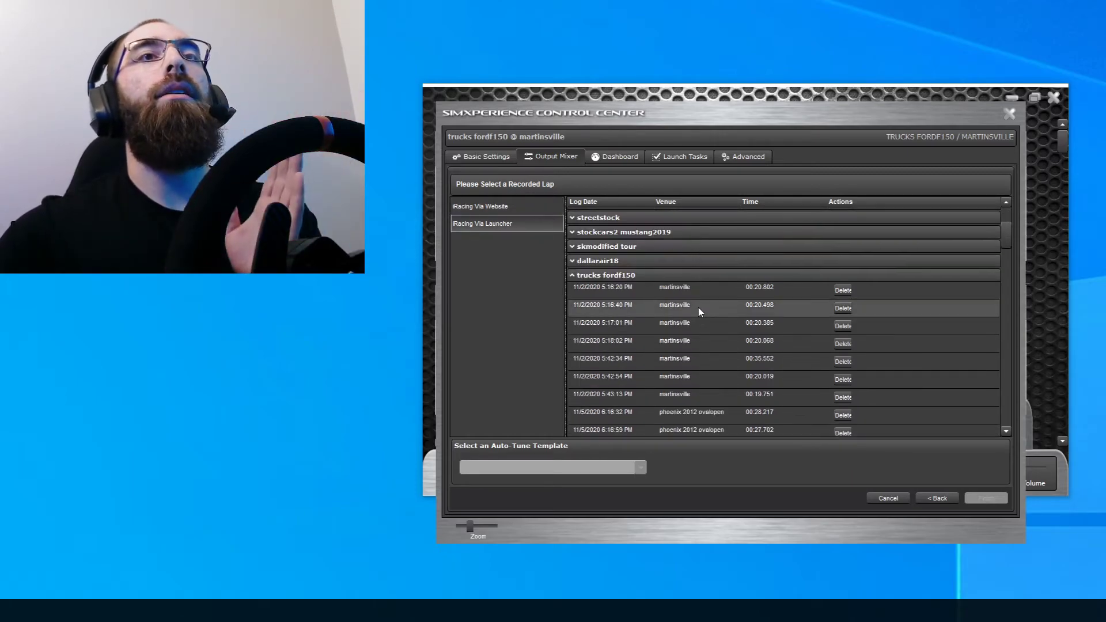
click(665, 383)
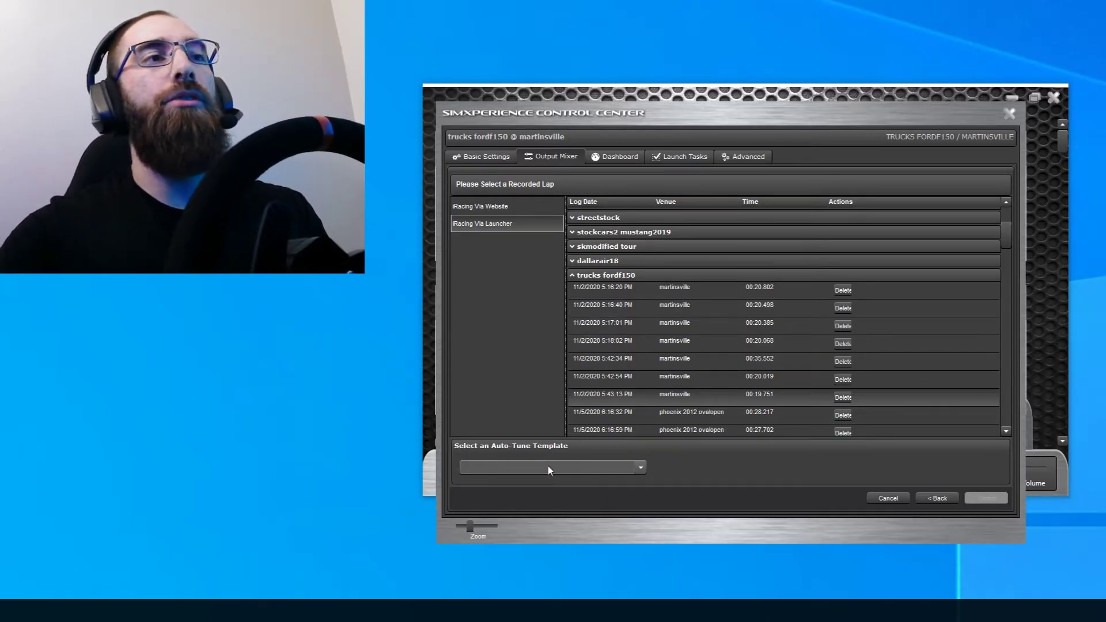
click(585, 468)
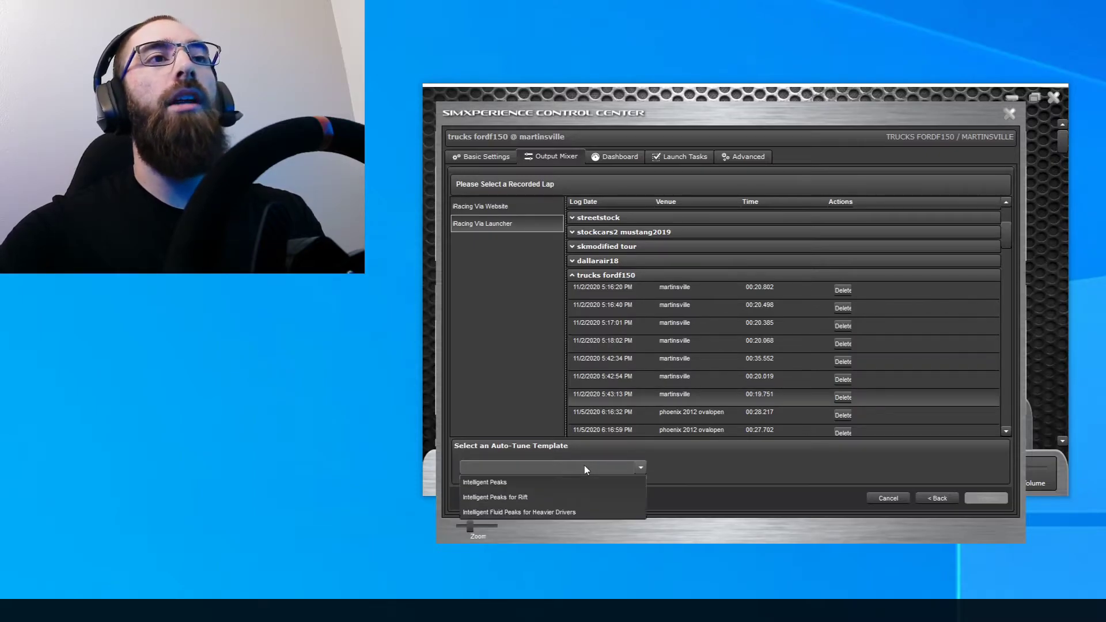
click(492, 487)
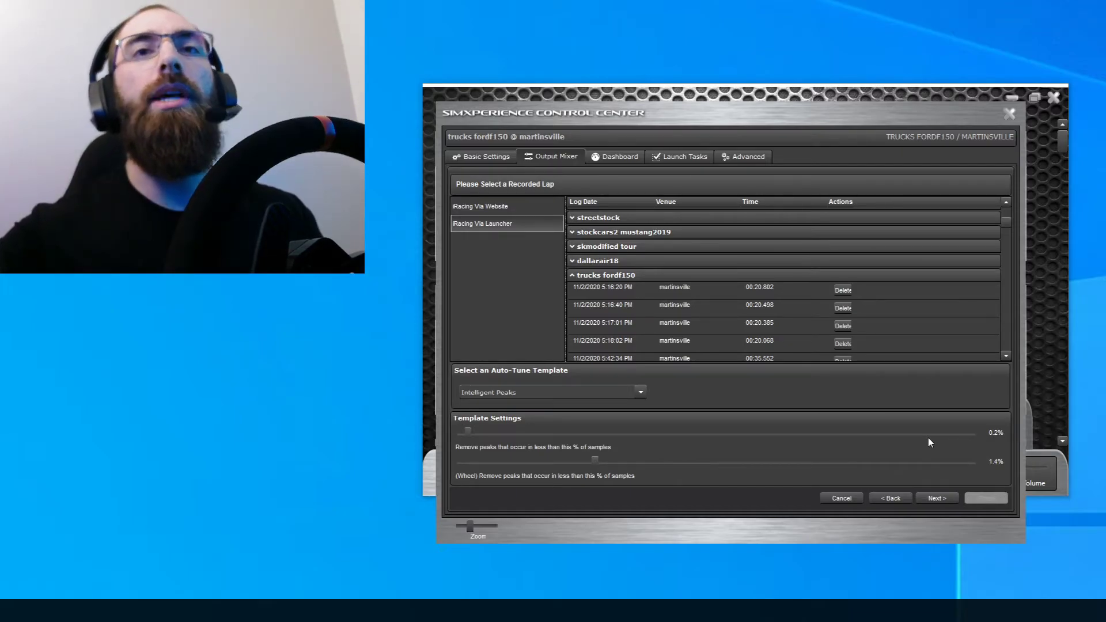
click(852, 499)
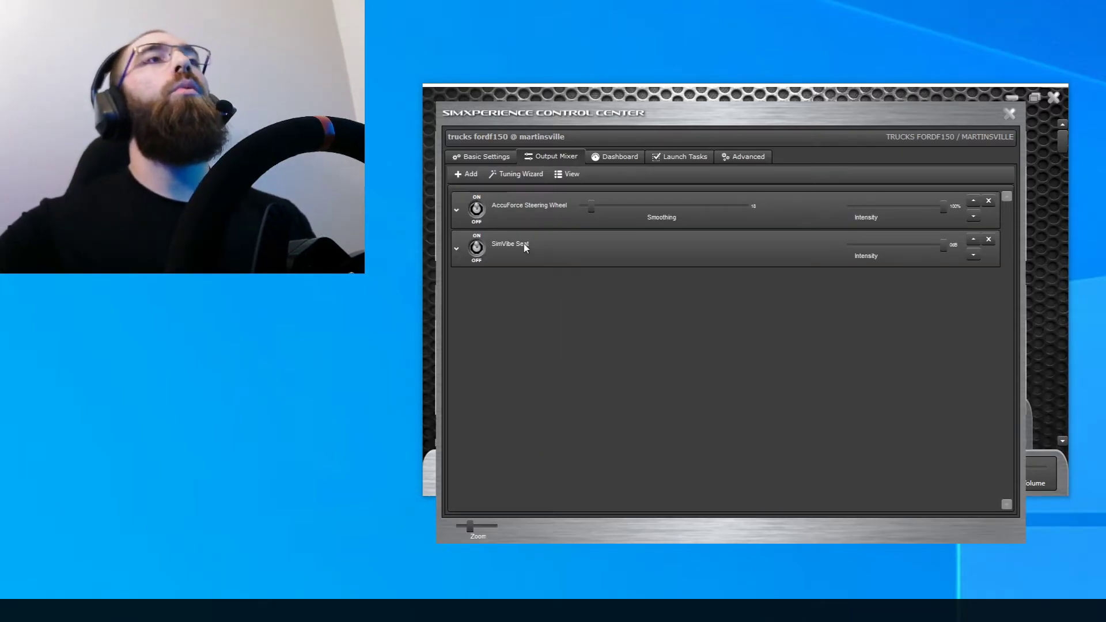
Step: In Basic Settings, replace 'trucks' in the profile name with 'test delete'
click(483, 158)
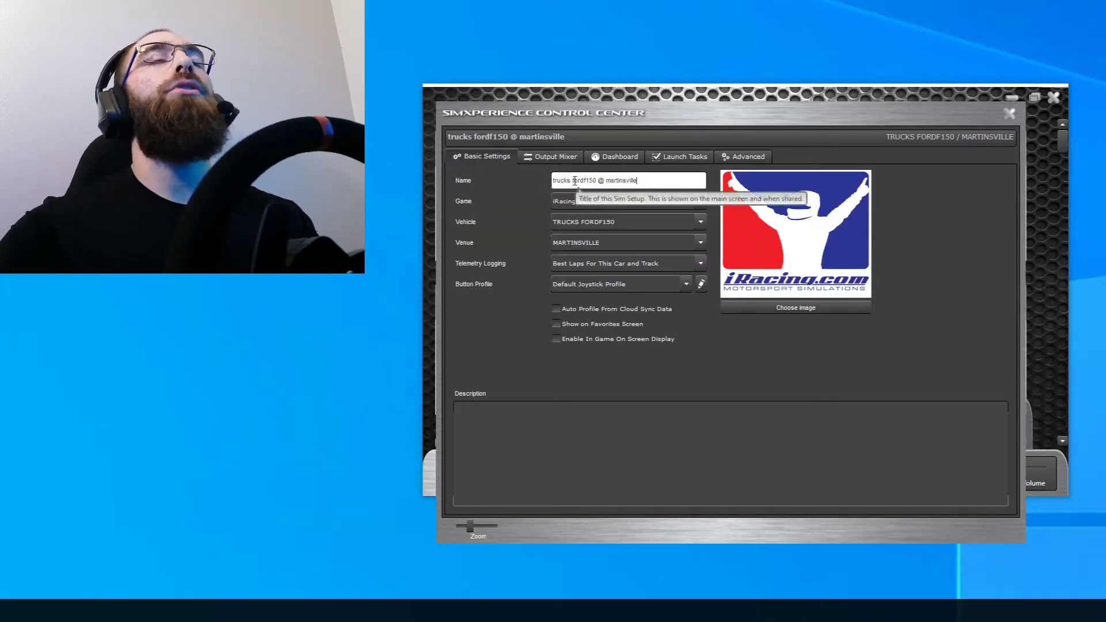
drag(573, 181, 507, 183)
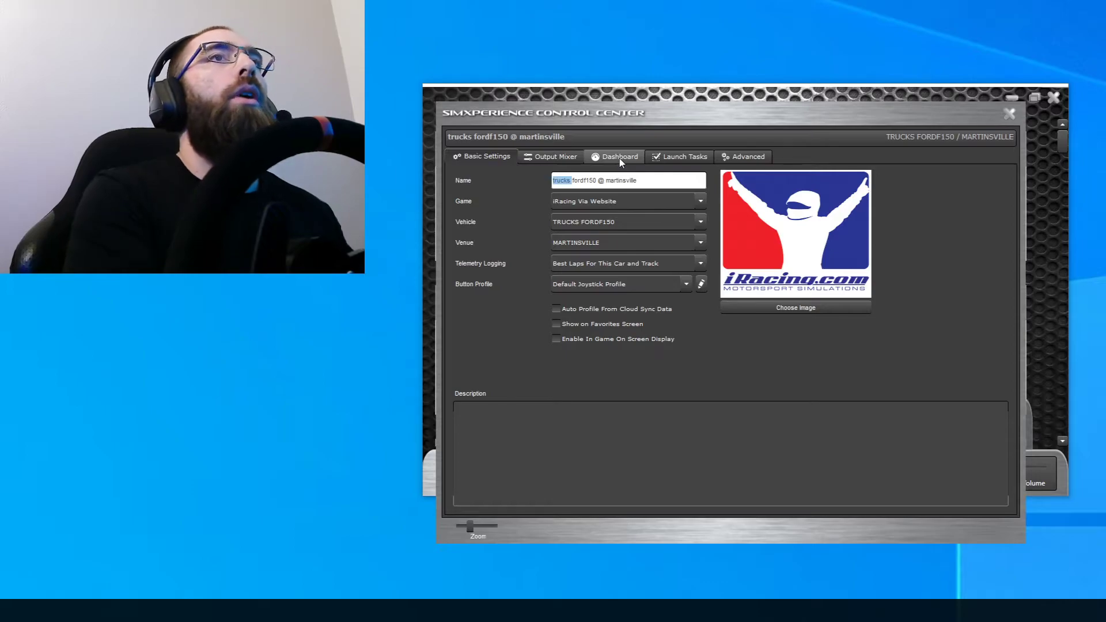
text(test)
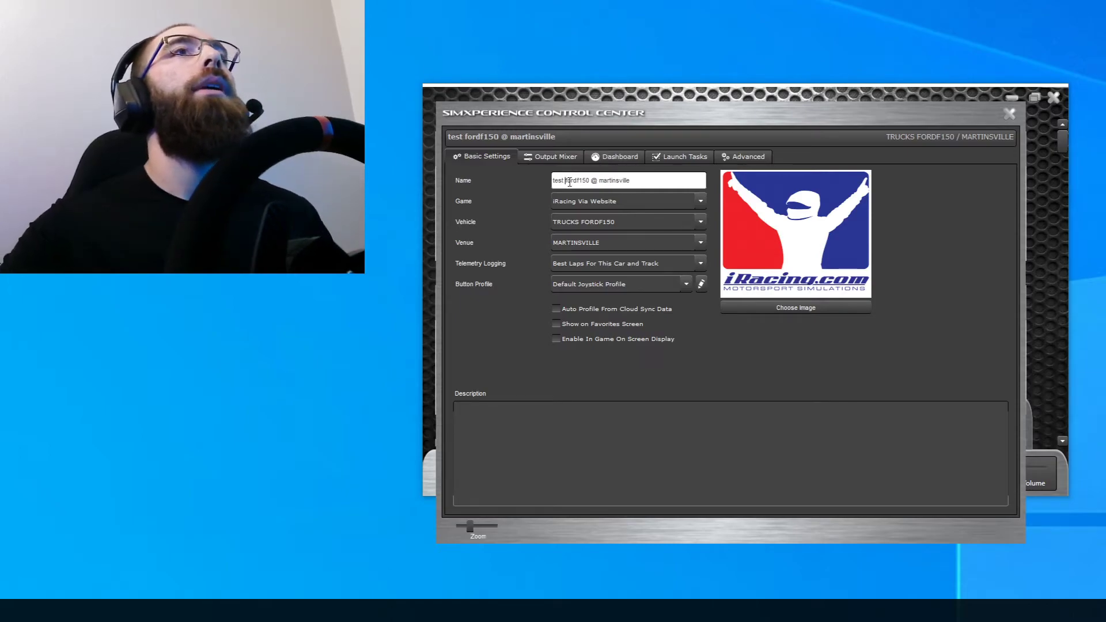
text( delete)
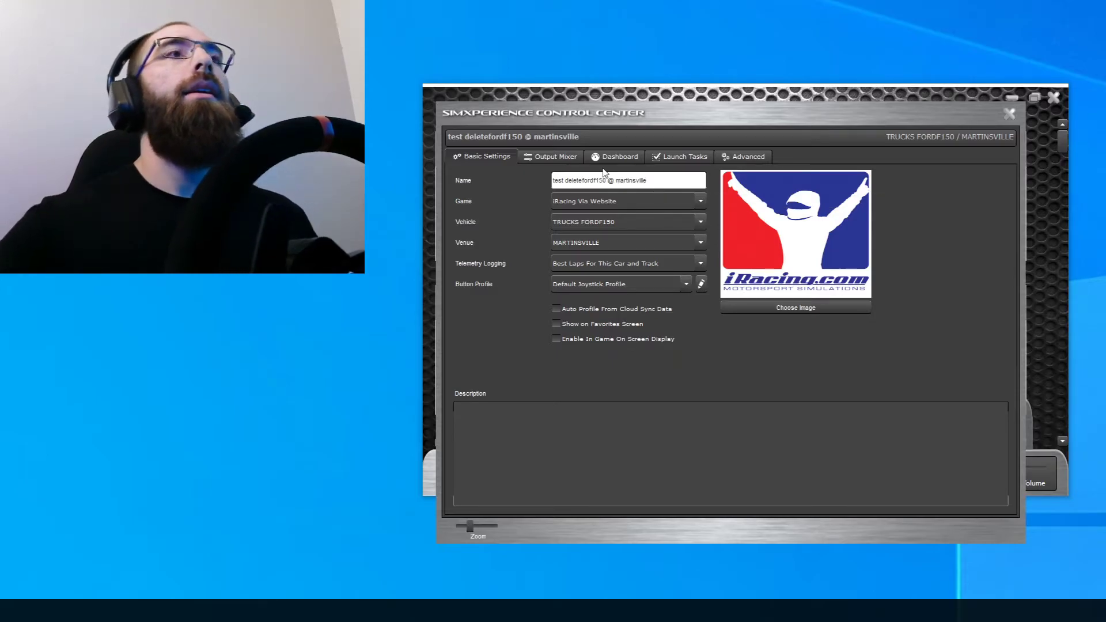
Step: Close the profile settings and scroll the grid to the test deletefordf150 @ martinsville card
drag(770, 112, 299, 290)
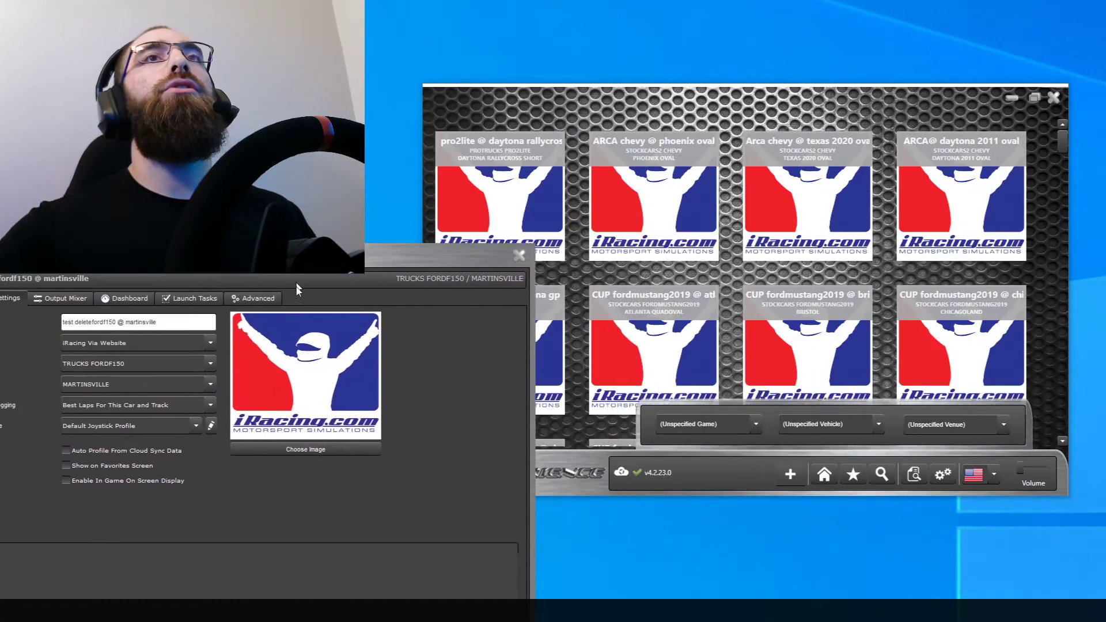
mouse_move(820, 139)
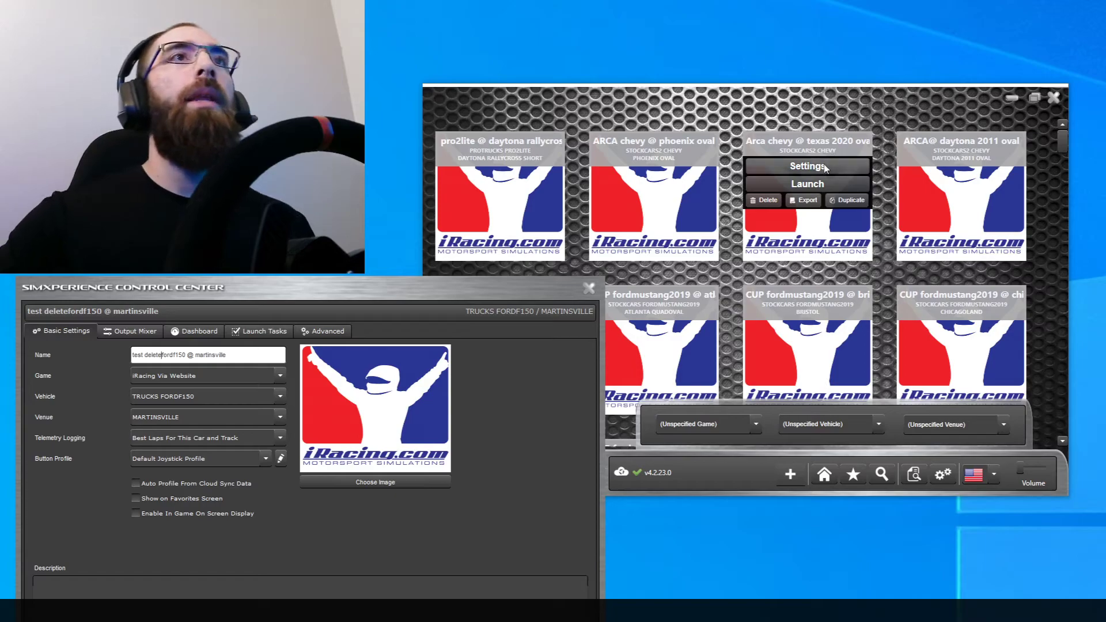
mouse_move(679, 151)
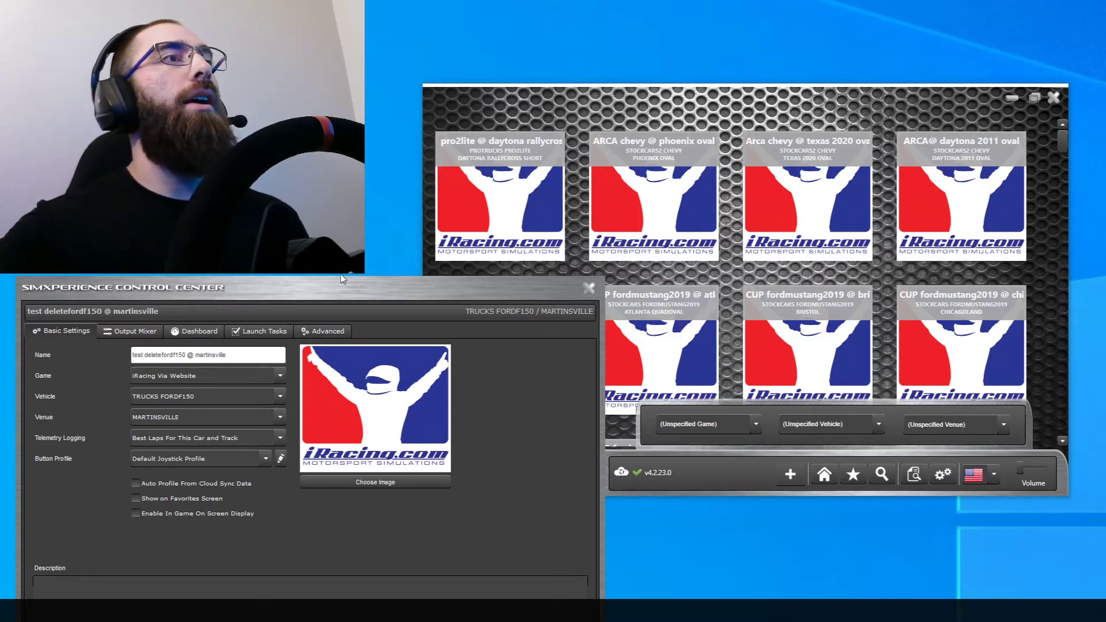
drag(326, 291, 764, 107)
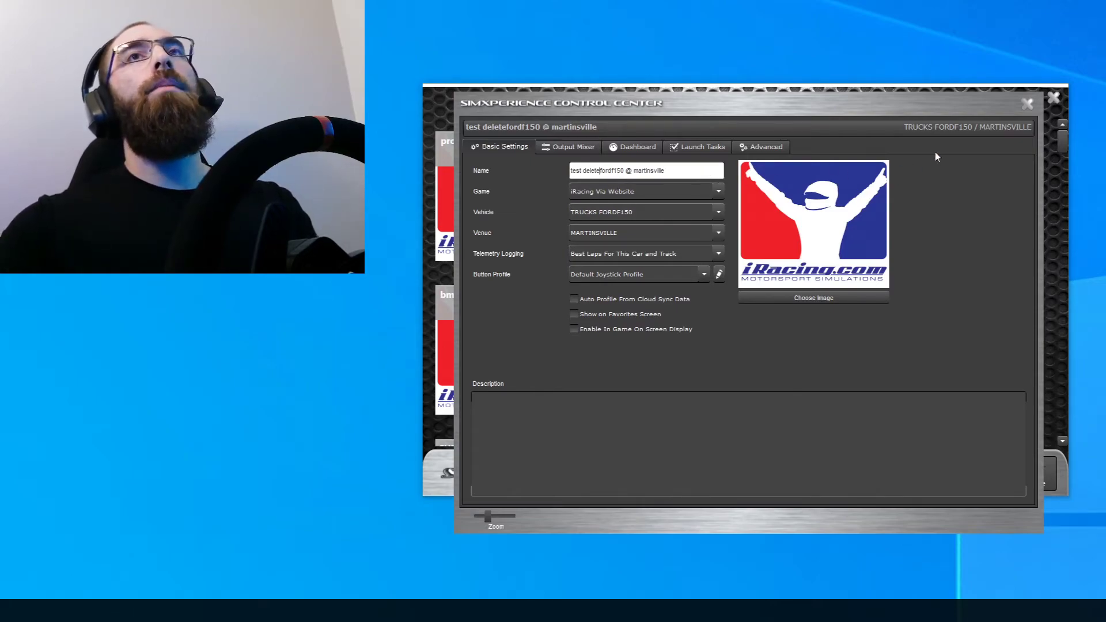
click(1028, 105)
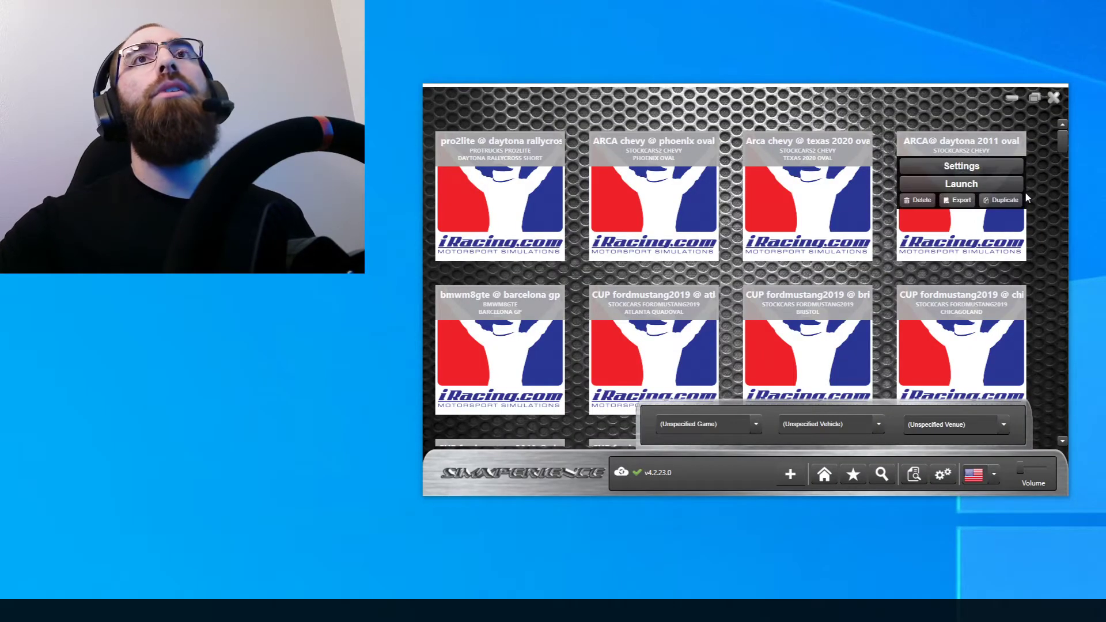
scroll(1023, 202, down, 10)
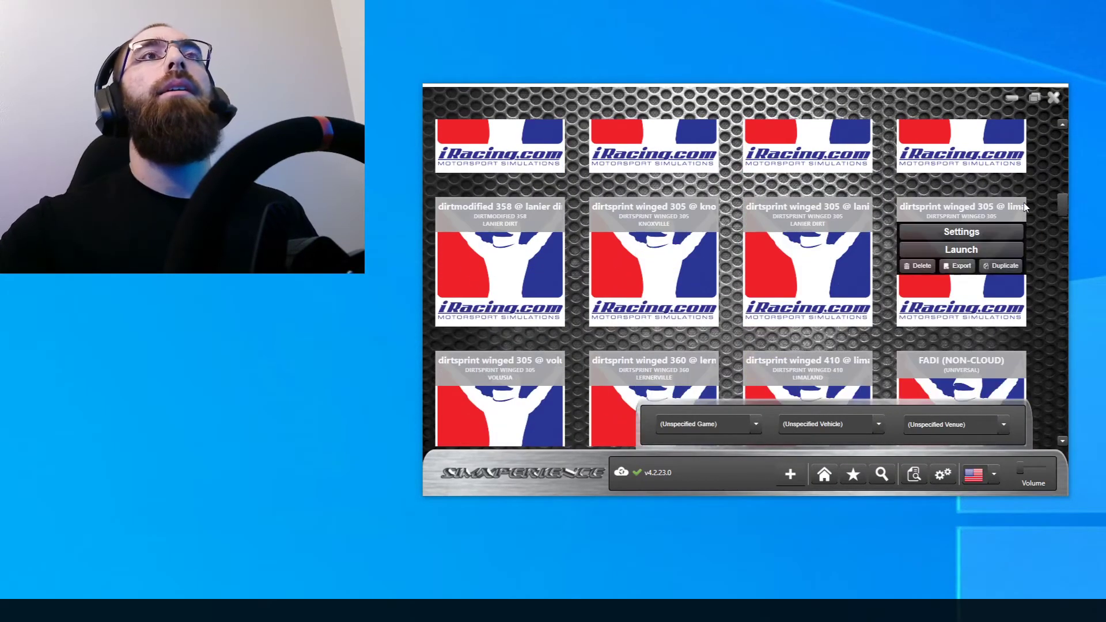
scroll(1026, 209, down, 6)
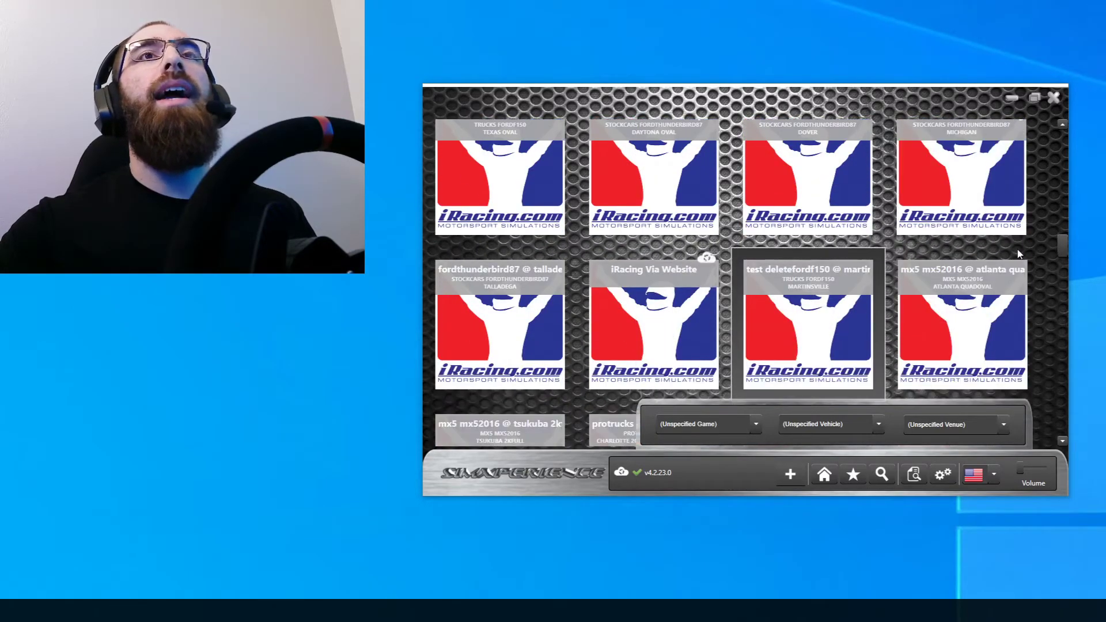
mouse_move(818, 281)
scroll(821, 284, down, 1)
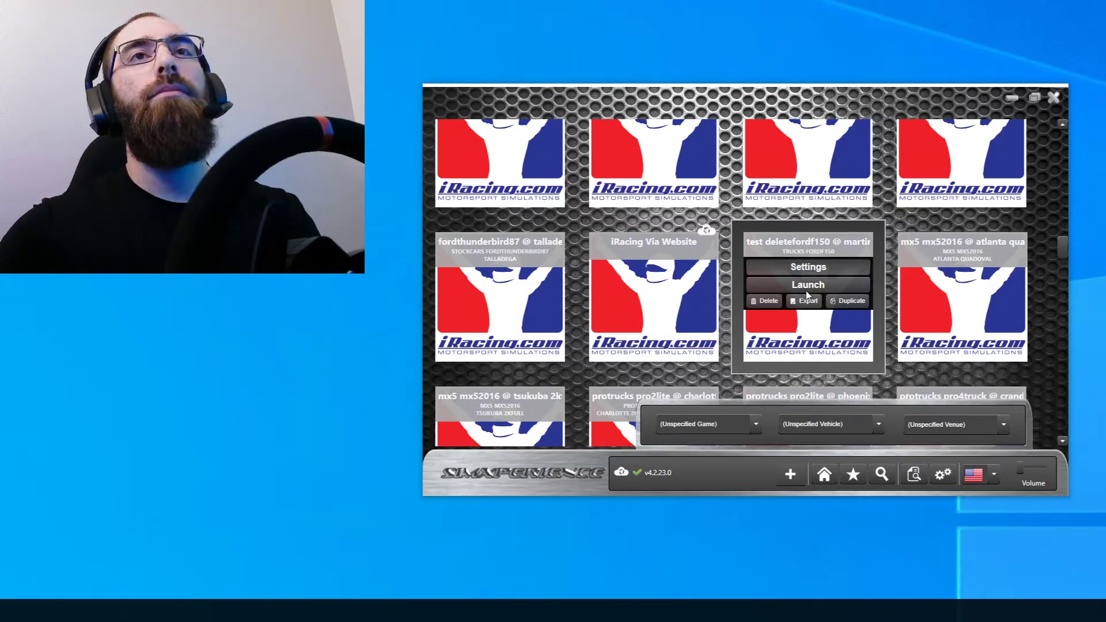
Step: Open the test profile's Output Mixer and review AccuForce wheel effects, including Game Force Feedback 95%
click(806, 267)
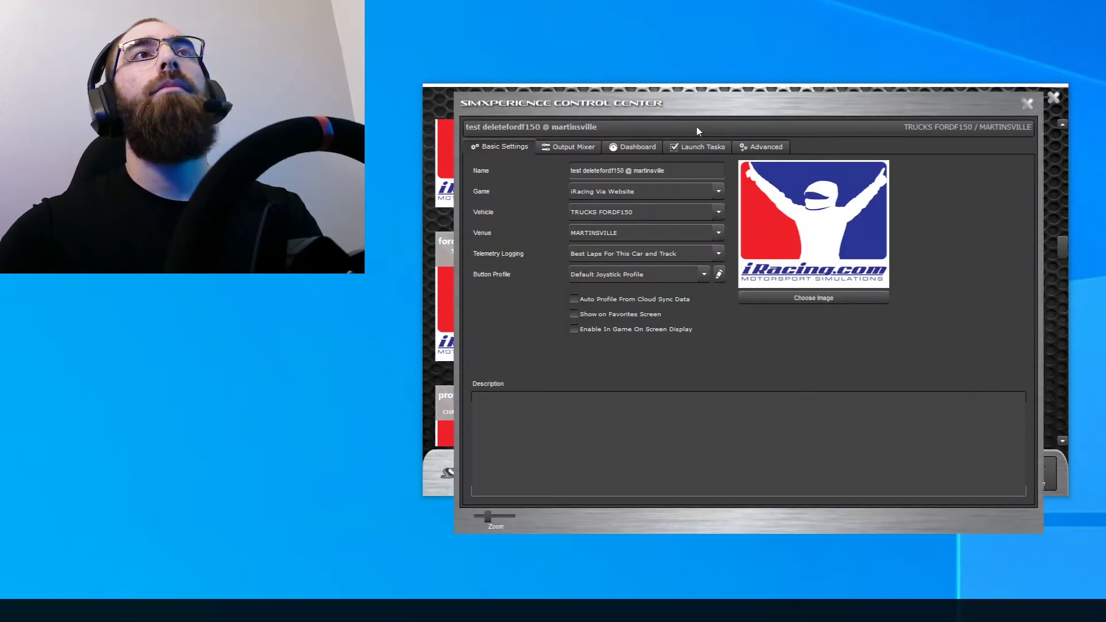
click(574, 146)
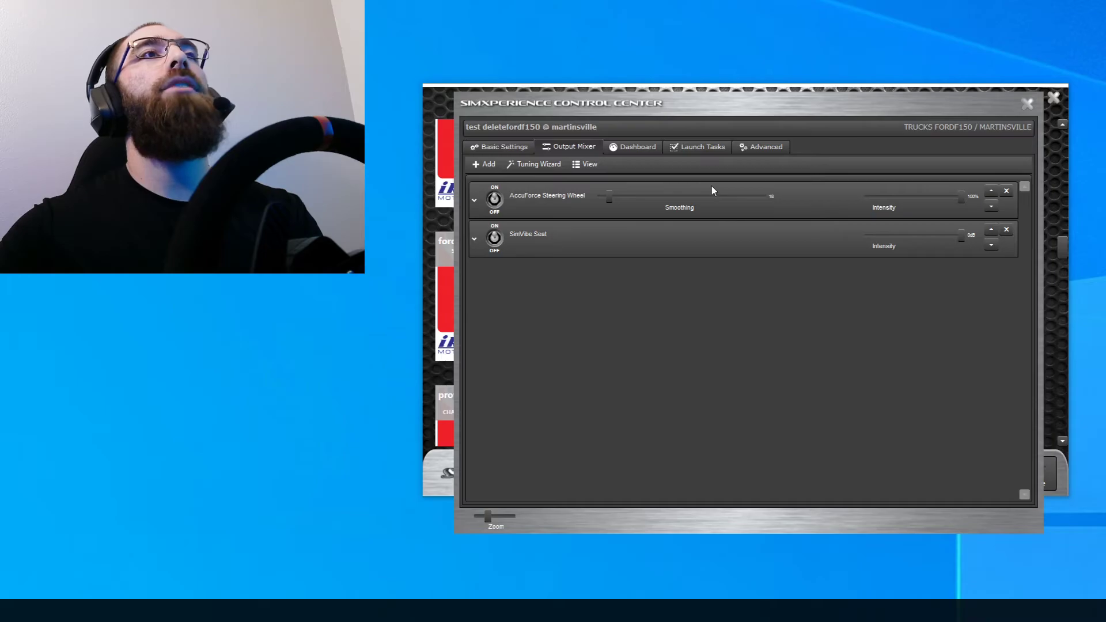
click(473, 203)
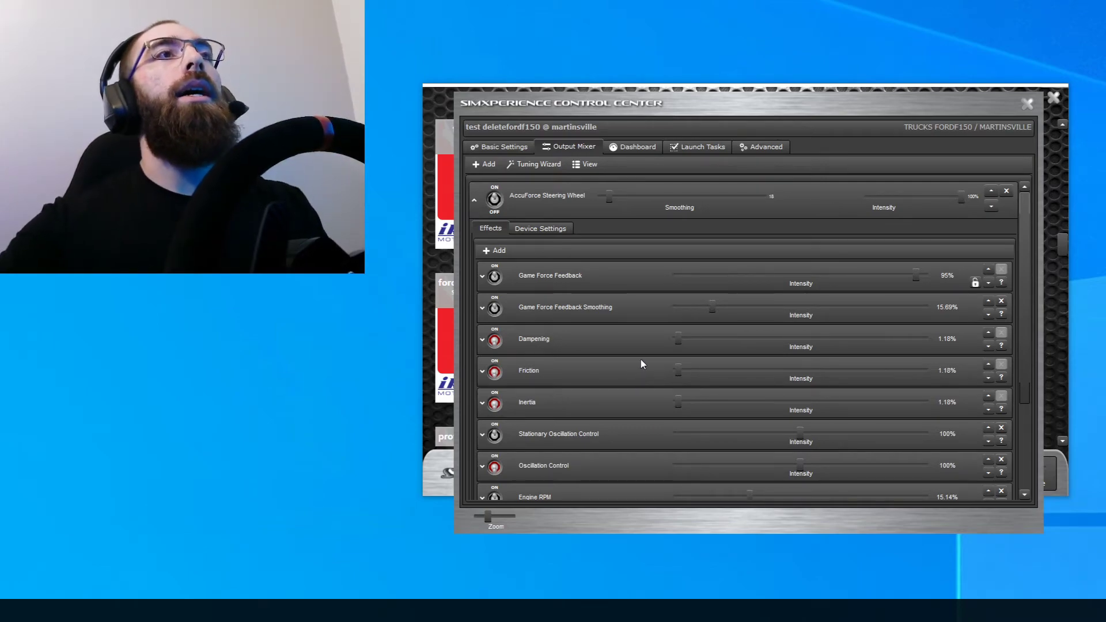
scroll(640, 361, down, 1)
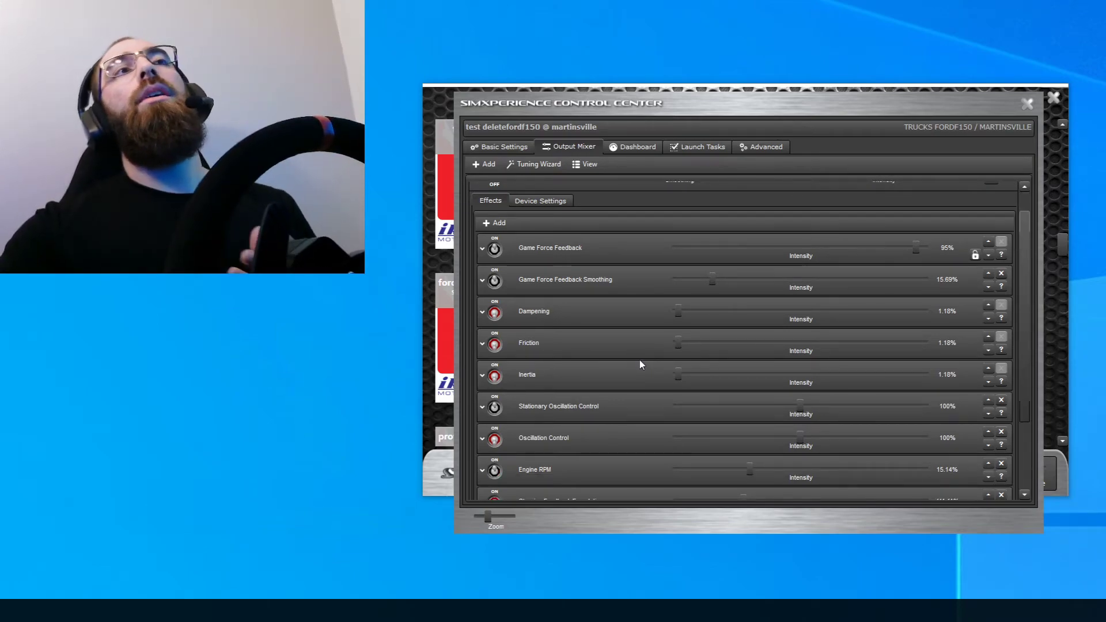
scroll(641, 361, up, 1)
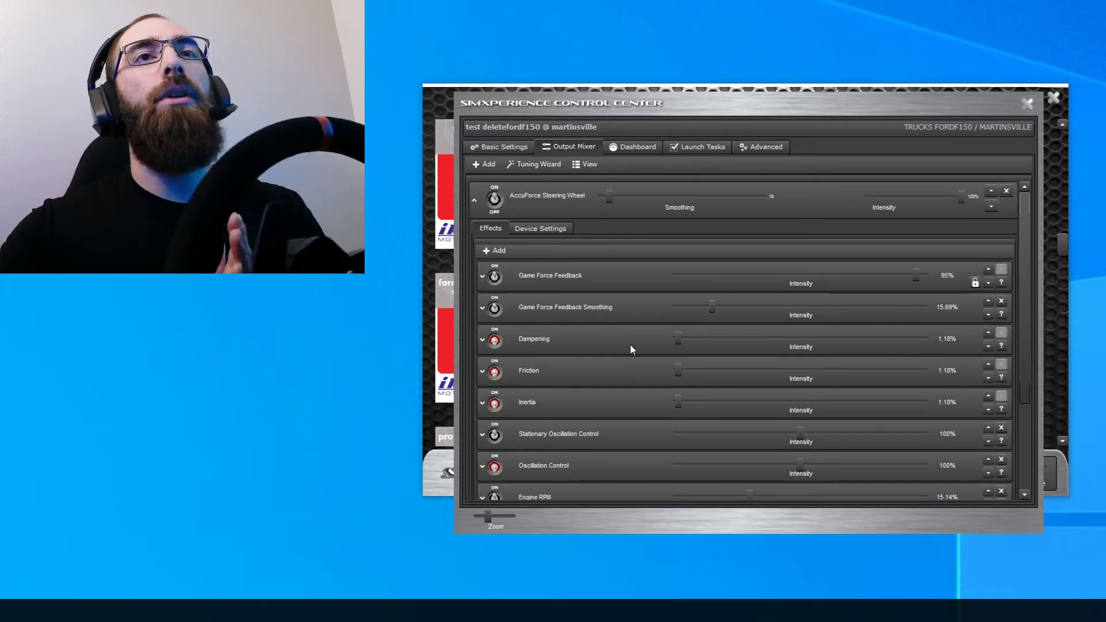
scroll(630, 346, down, 1)
scroll(665, 362, down, 1)
scroll(665, 367, down, 1)
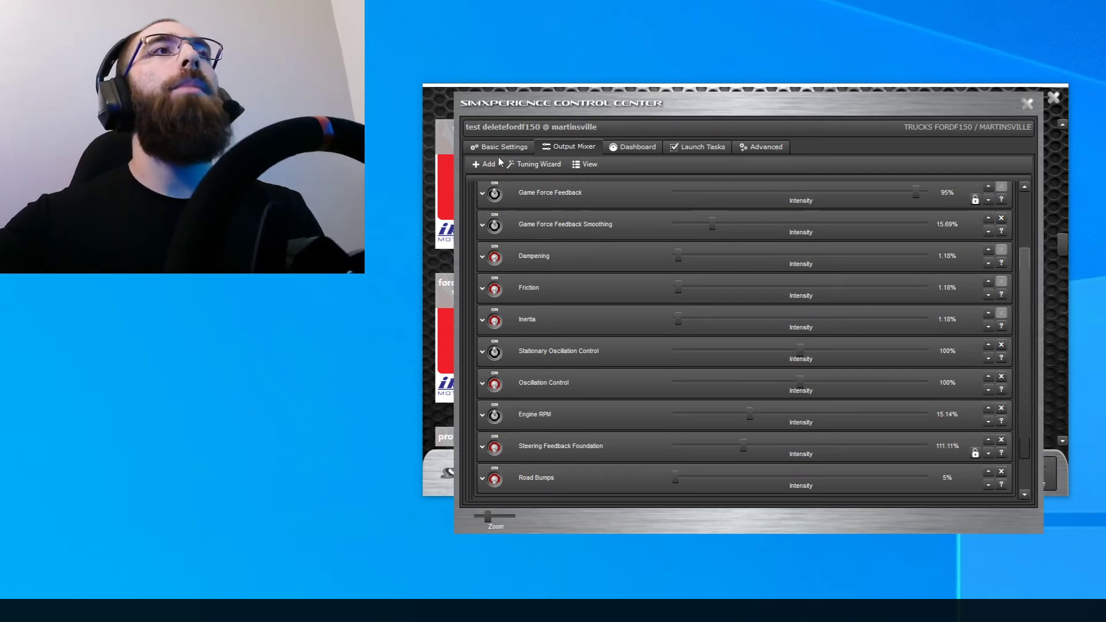
Step: Close the test profile's settings and scroll the grid back to the trucks fordf150 profile cards
click(1029, 104)
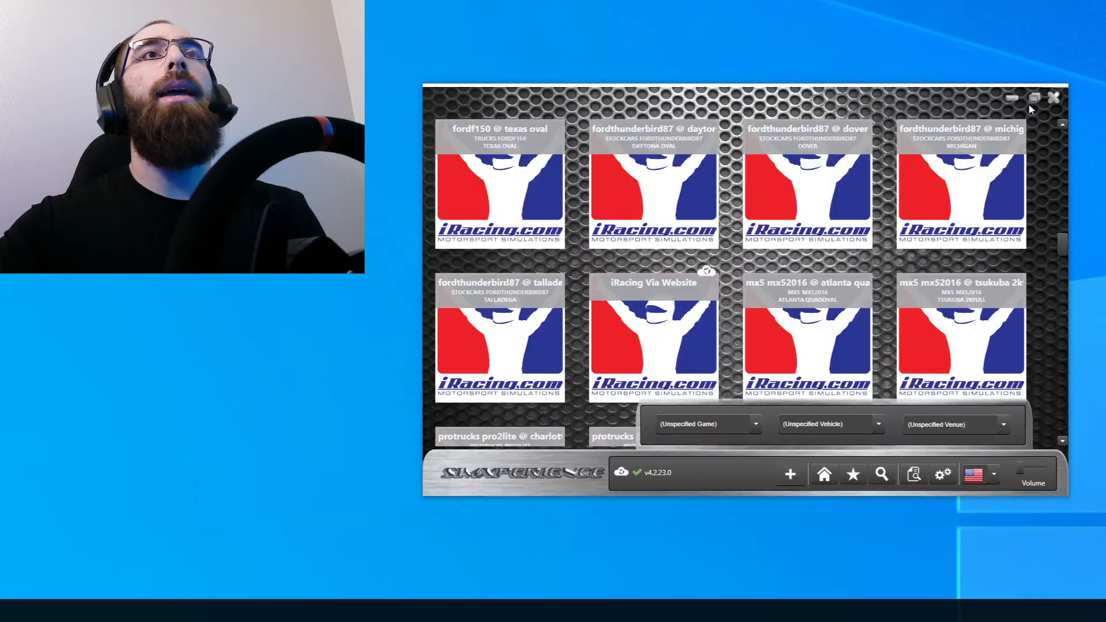
scroll(886, 332, down, 6)
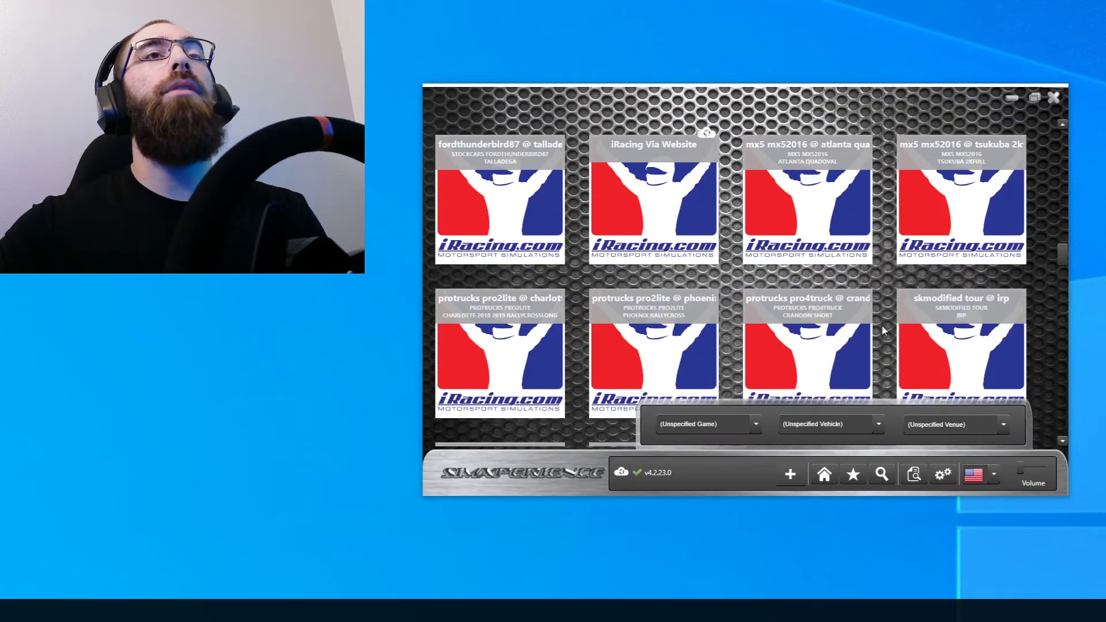
scroll(887, 323, down, 3)
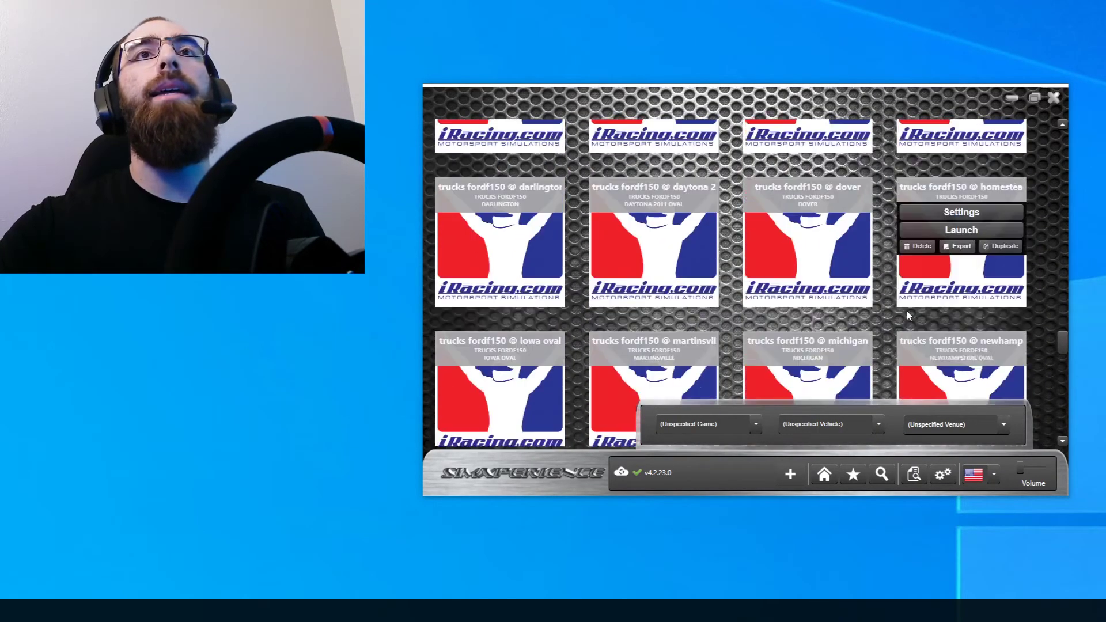
scroll(893, 321, down, 1)
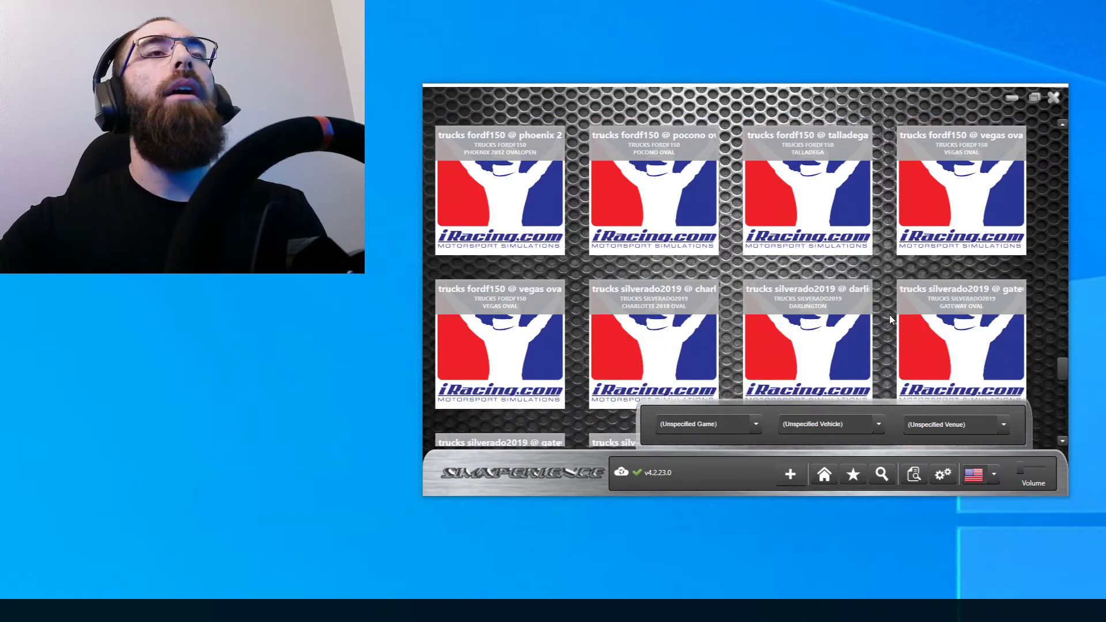
scroll(878, 306, down, 2)
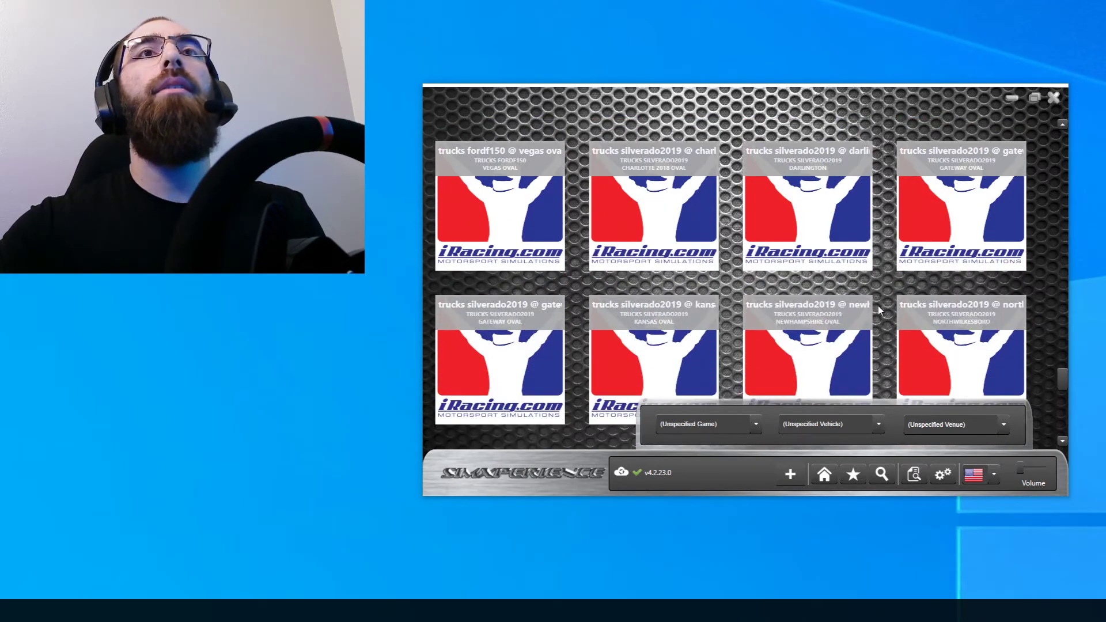
scroll(879, 309, down, 2)
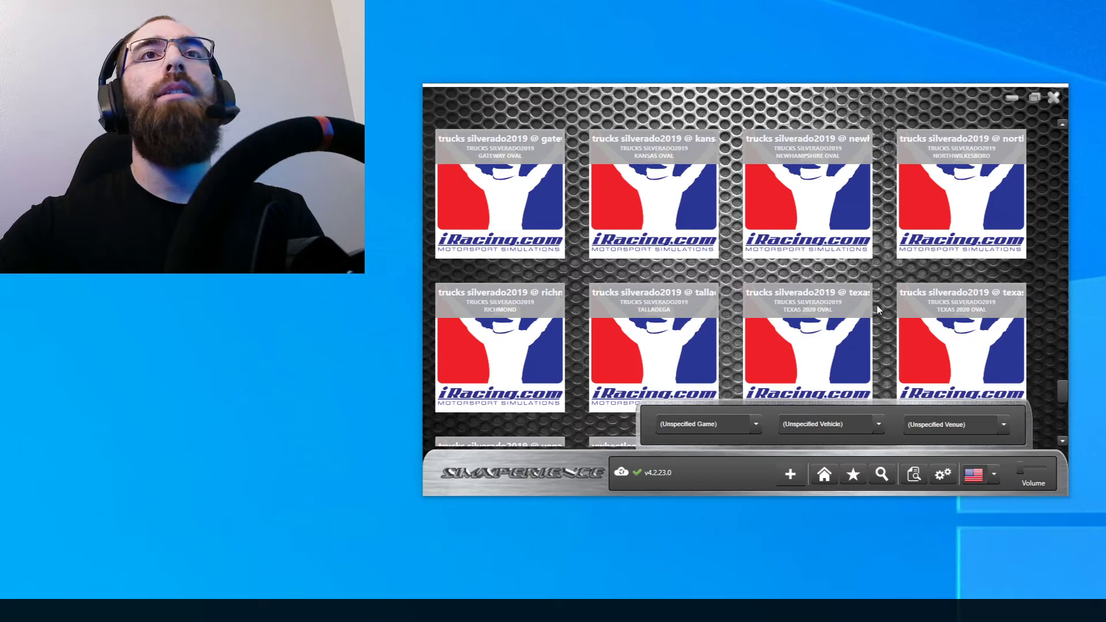
scroll(877, 305, down, 2)
scroll(651, 279, up, 5)
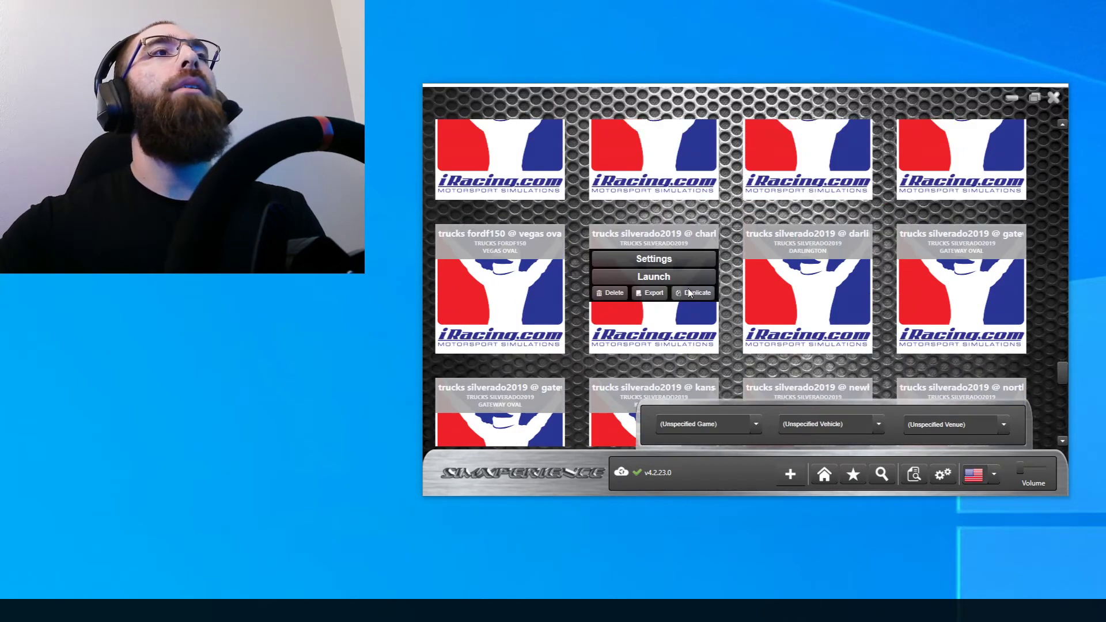
scroll(690, 294, up, 2)
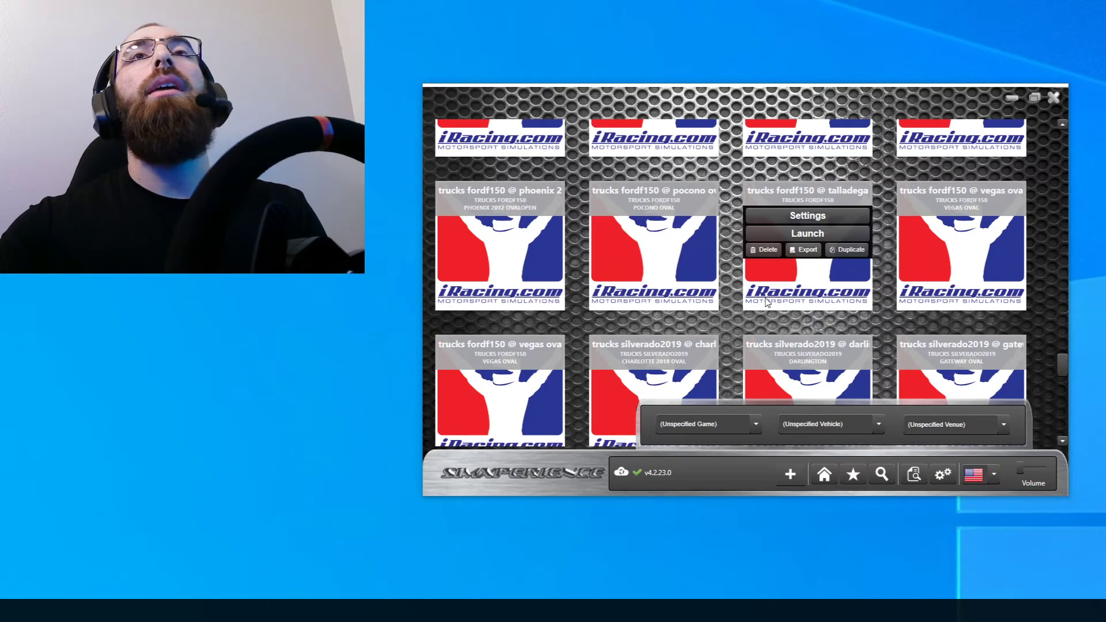
scroll(765, 299, up, 3)
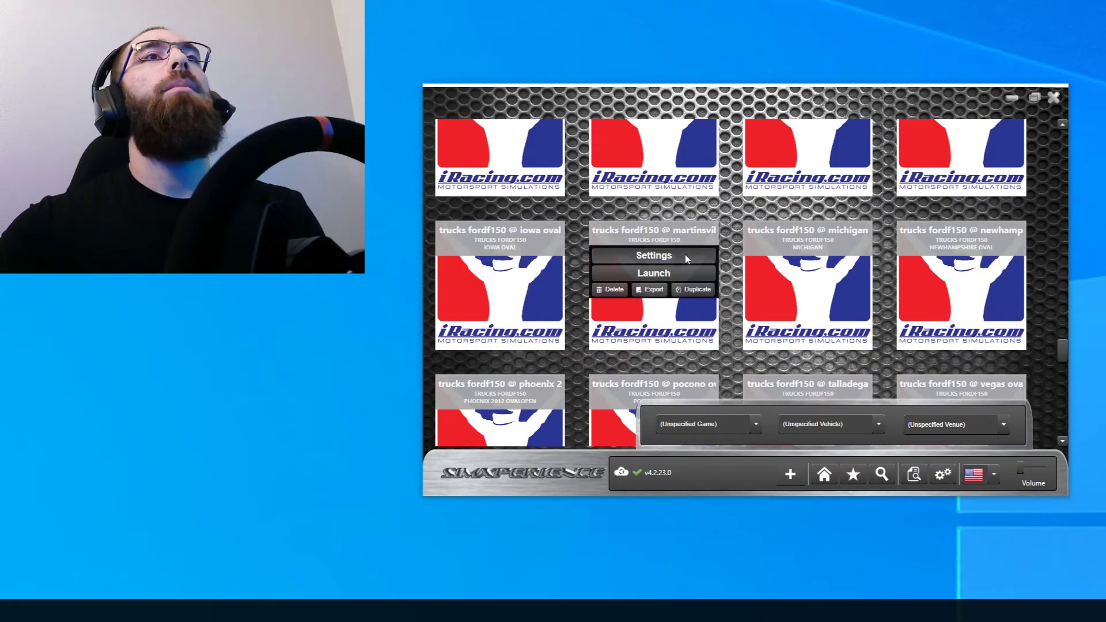
Step: Display the martinsville profile's AccuForce wheel effects in an enlarged Output Mixer, Game Force Feedback at 82%
click(640, 260)
click(564, 149)
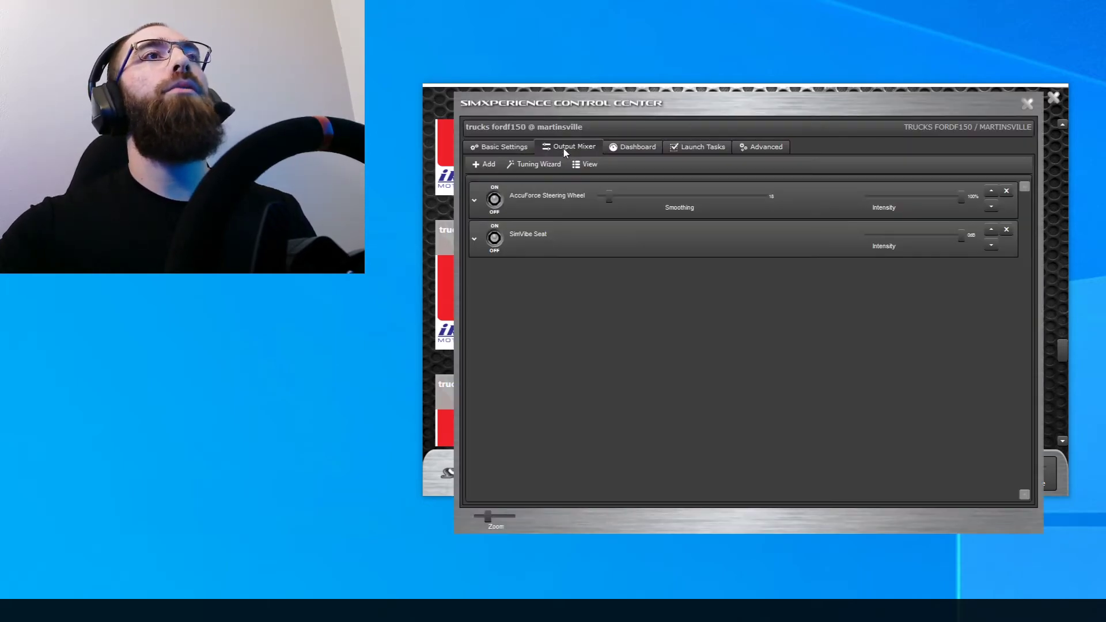
click(475, 200)
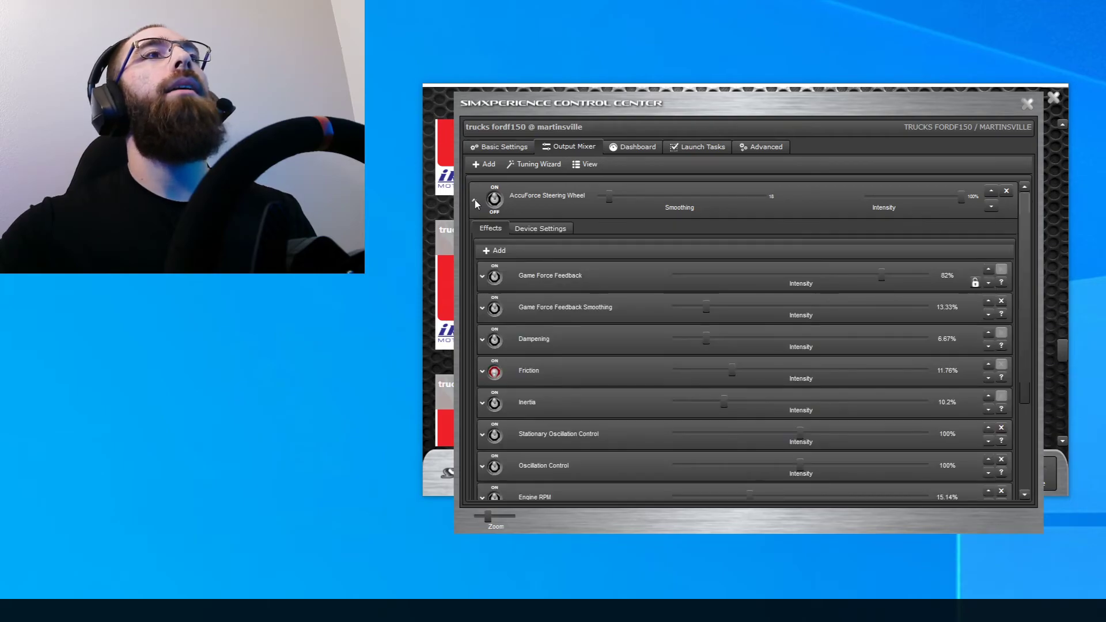
scroll(613, 428, down, 1)
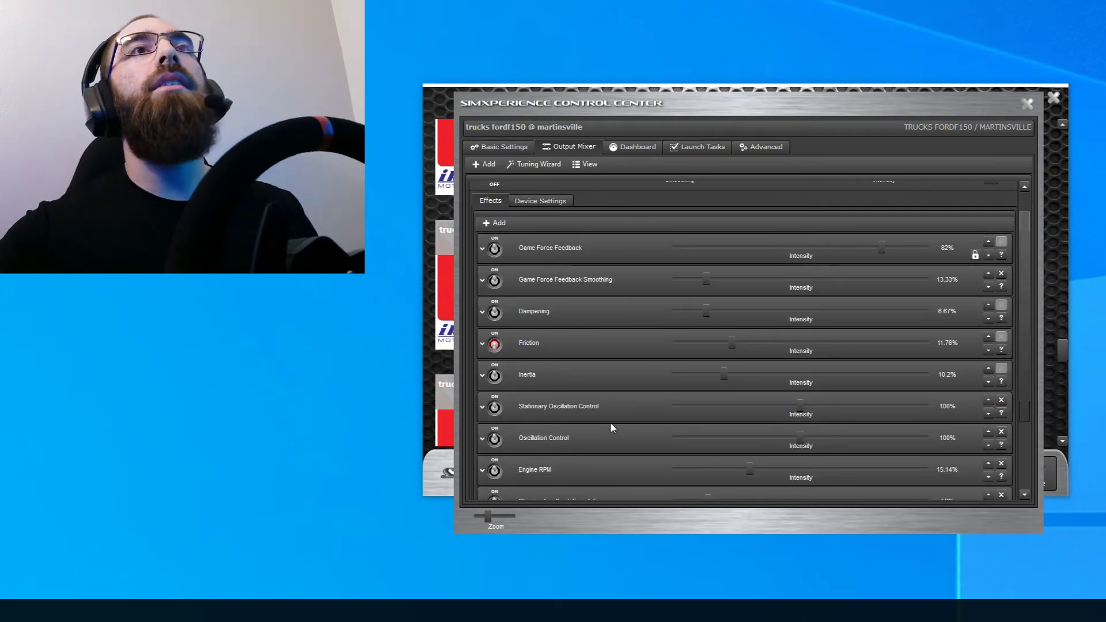
scroll(612, 425, down, 1)
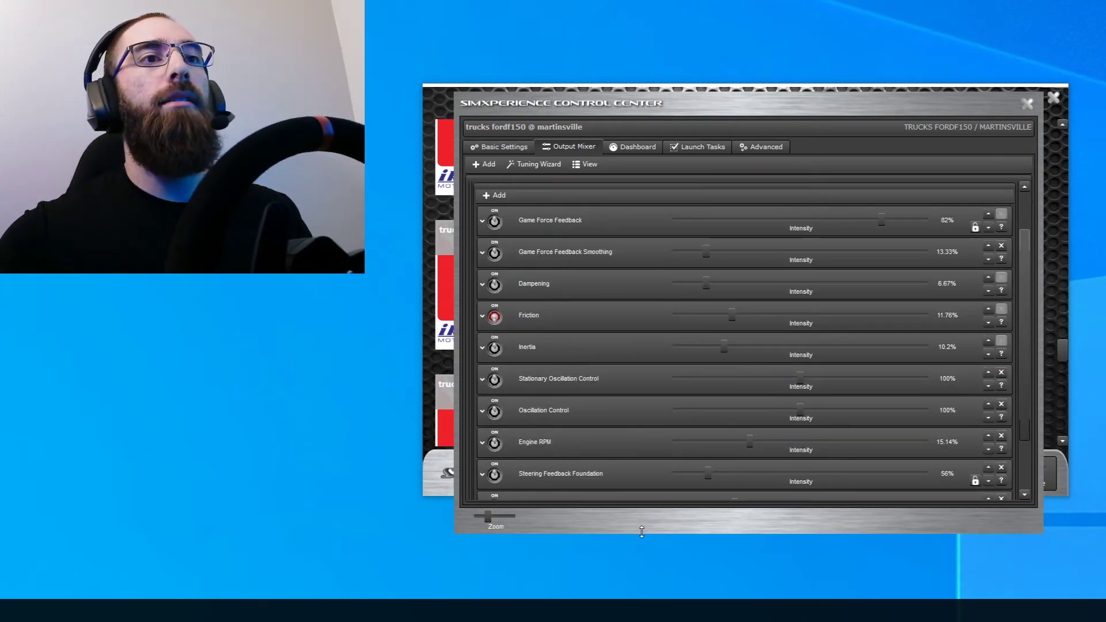
drag(642, 535, 638, 579)
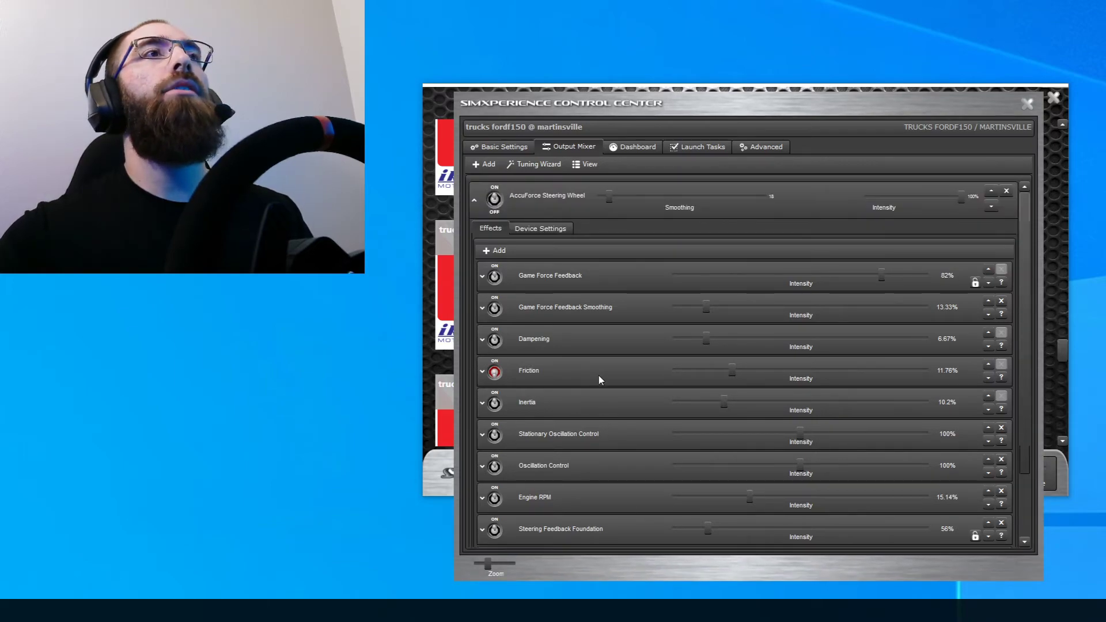